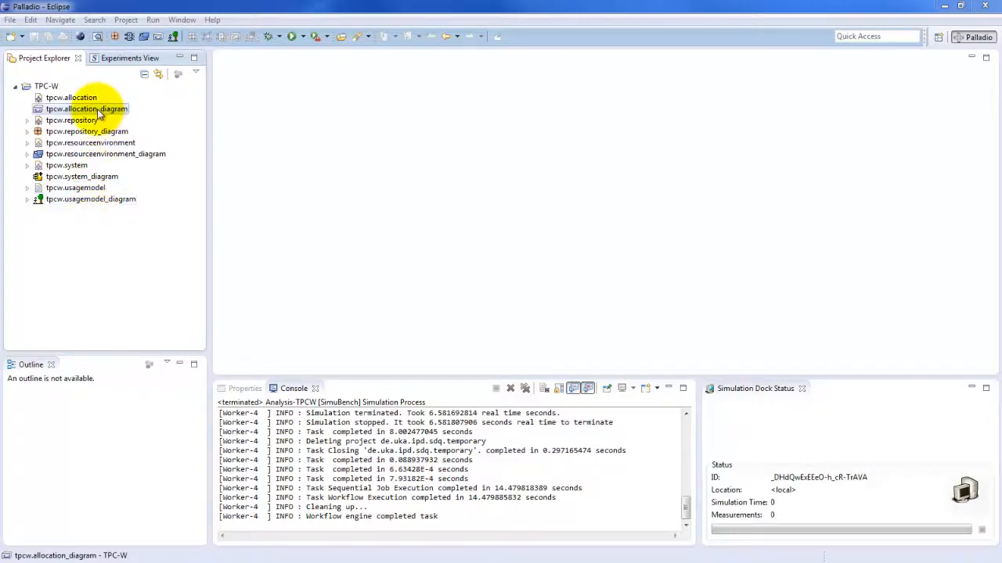
- Open the tpcw.allocation_diagram to examine how components are allocated to the servers, and close it again
{"action": "double_click", "coordinate": [98, 114]}
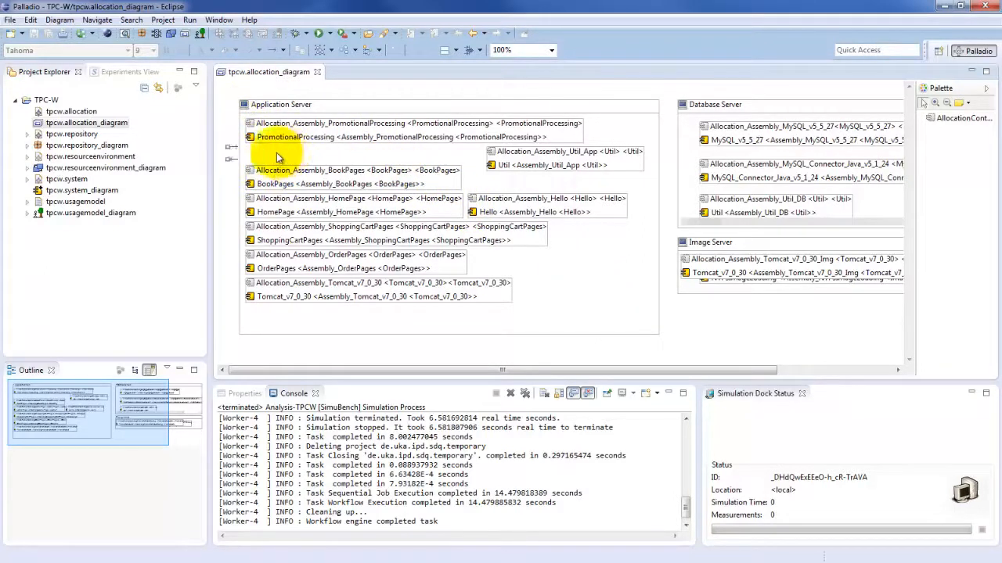
{"action": "left_click", "coordinate": [317, 72]}
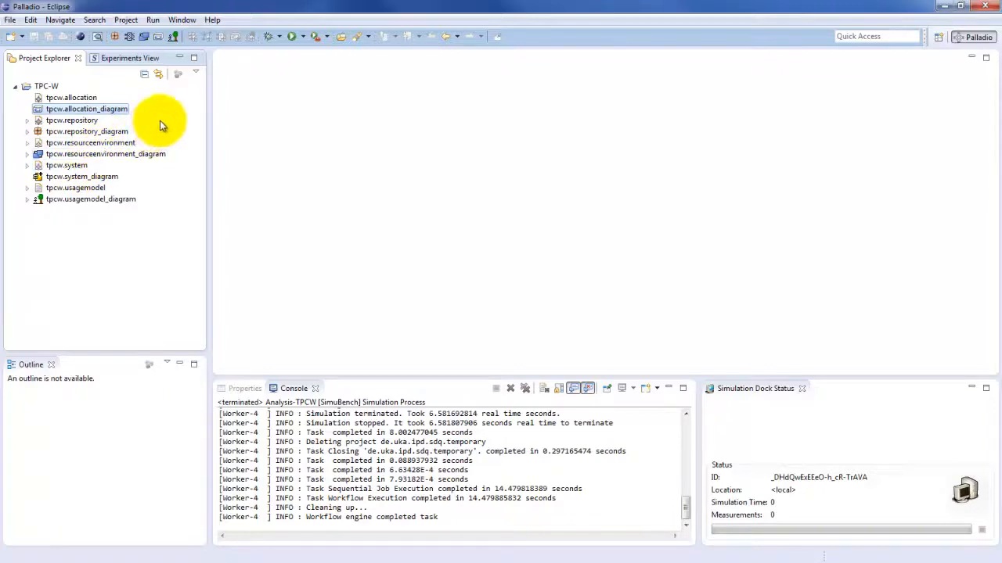
- Create a new SimuBench run configuration named Analysis-TPCW and apply the name
{"action": "left_click", "coordinate": [301, 35]}
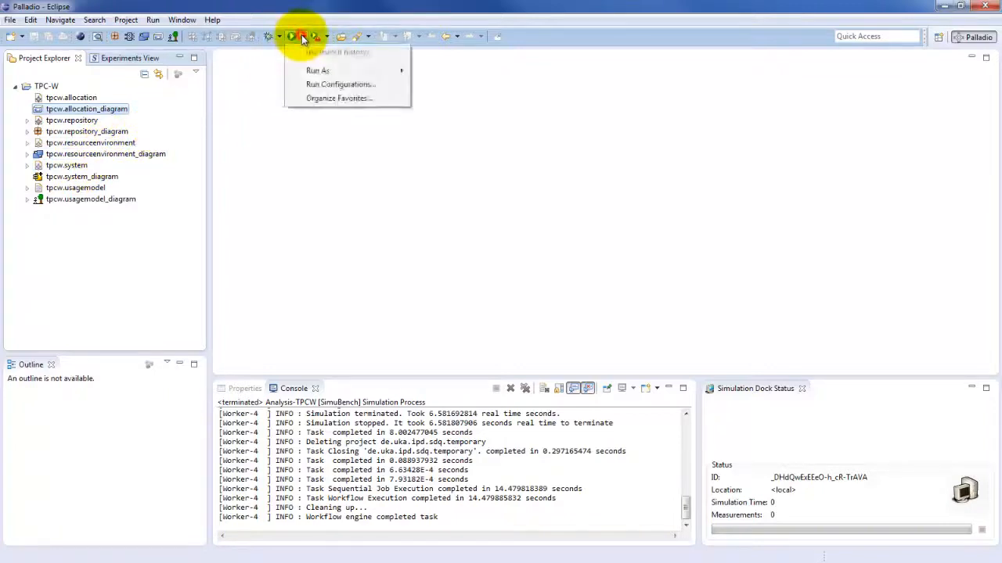
{"action": "left_click", "coordinate": [327, 85]}
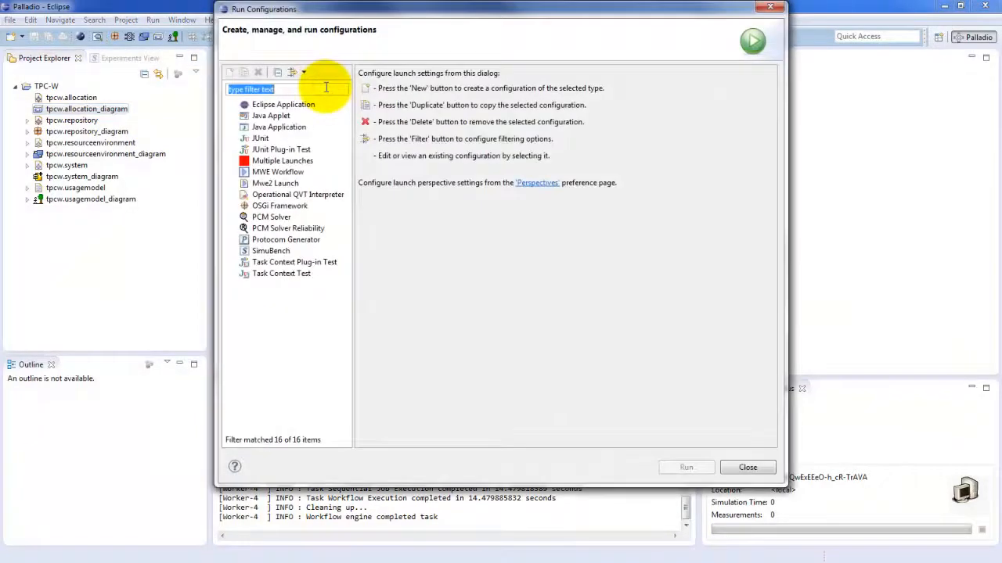
{"action": "double_click", "coordinate": [285, 254]}
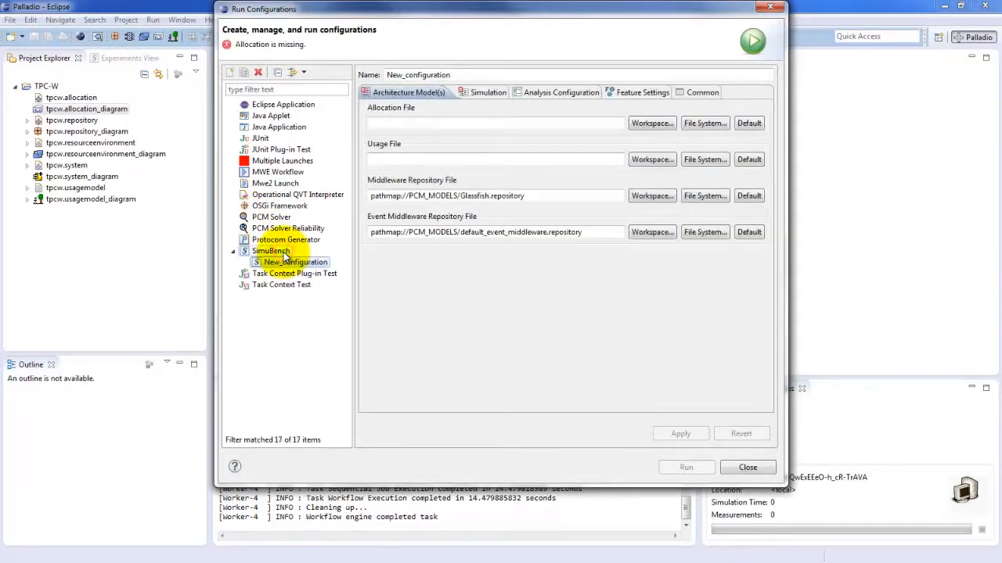
{"action": "left_click", "coordinate": [461, 74]}
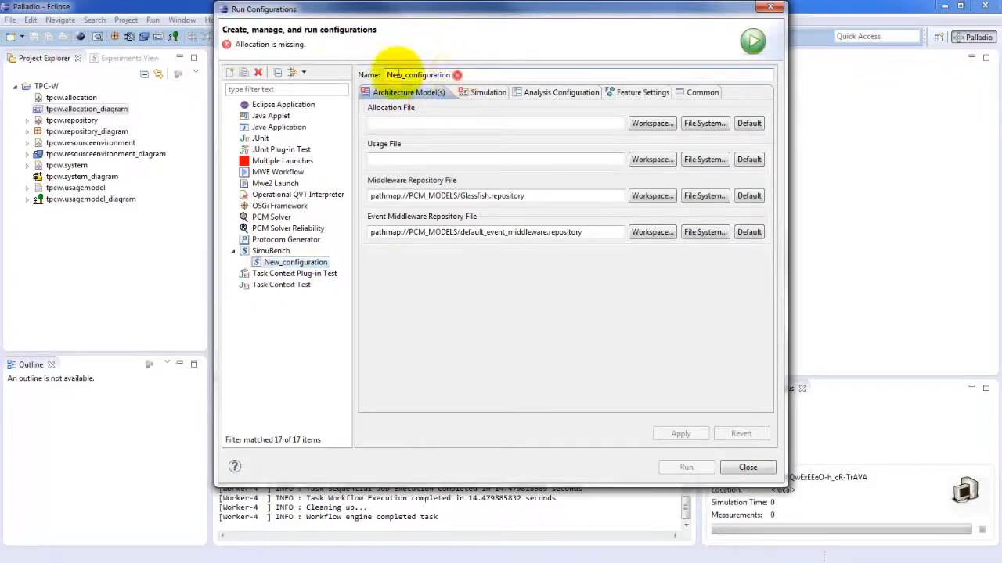
{"action": "double_click", "coordinate": [388, 74]}
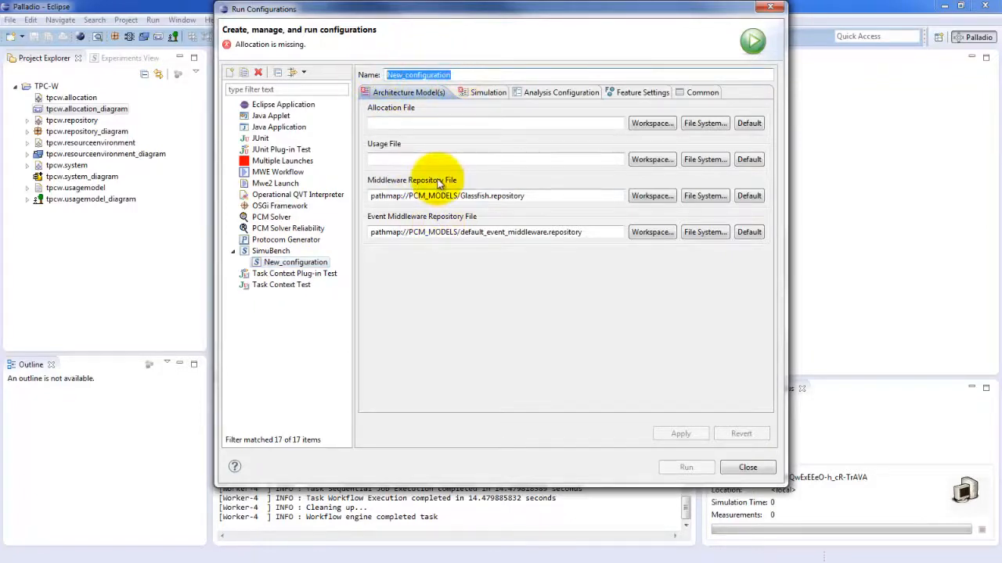
{"action": "type", "text": "Analysis-"}
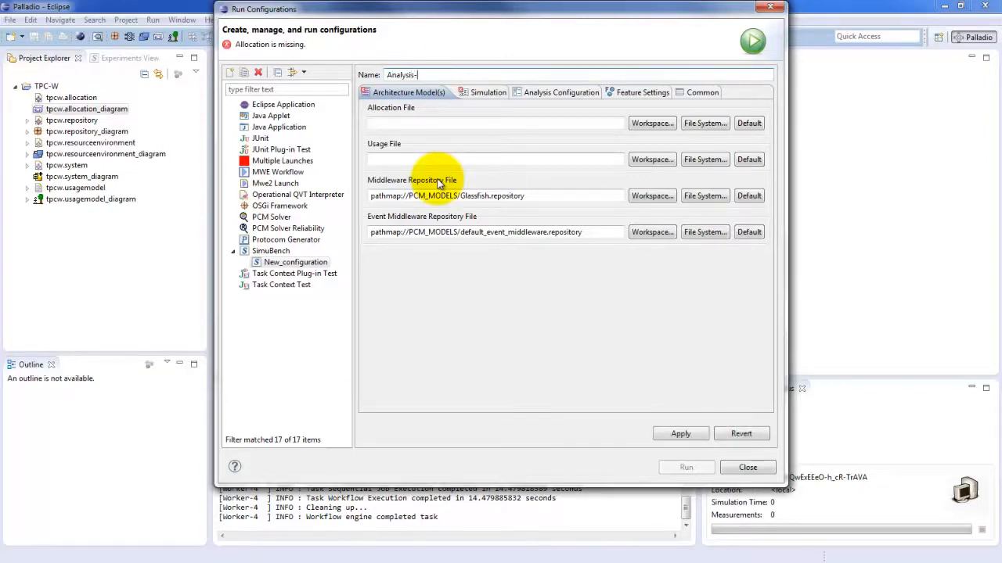
{"action": "type", "text": "TPCW"}
{"action": "left_click", "coordinate": [681, 434]}
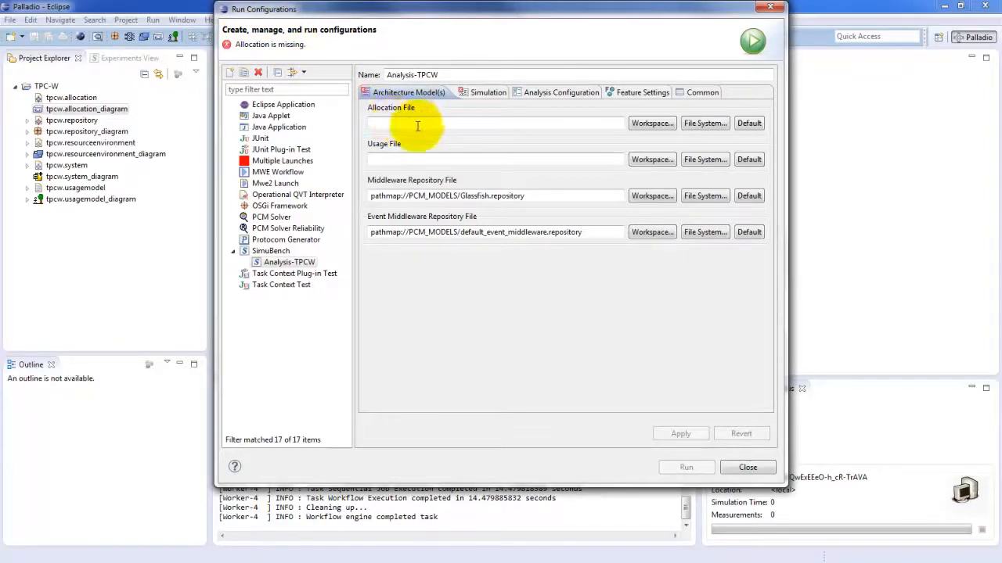
- Set the configuration's allocation file to tpcw.allocation from the TPC-W project in the workspace
{"action": "left_click", "coordinate": [495, 124]}
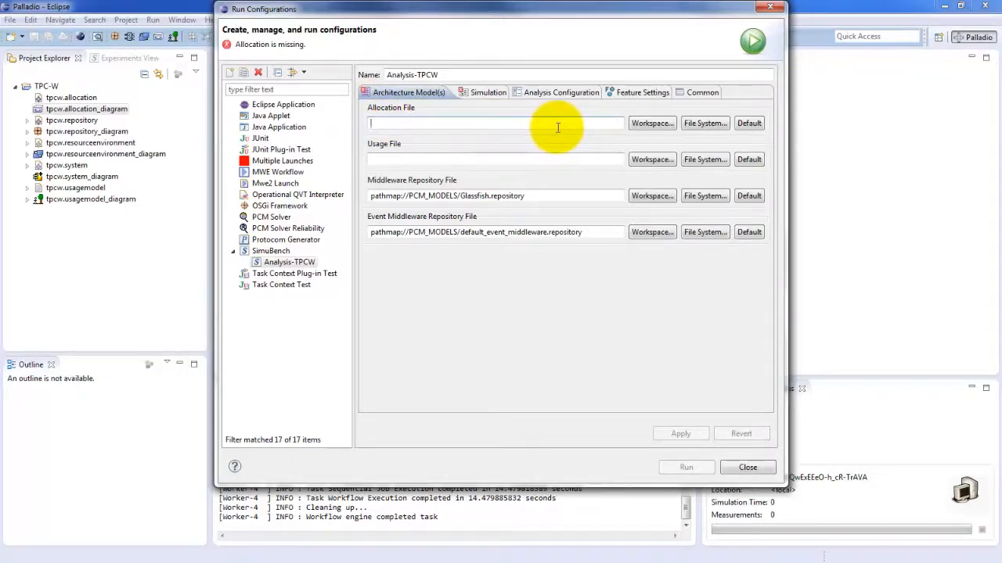
{"action": "left_click", "coordinate": [647, 130]}
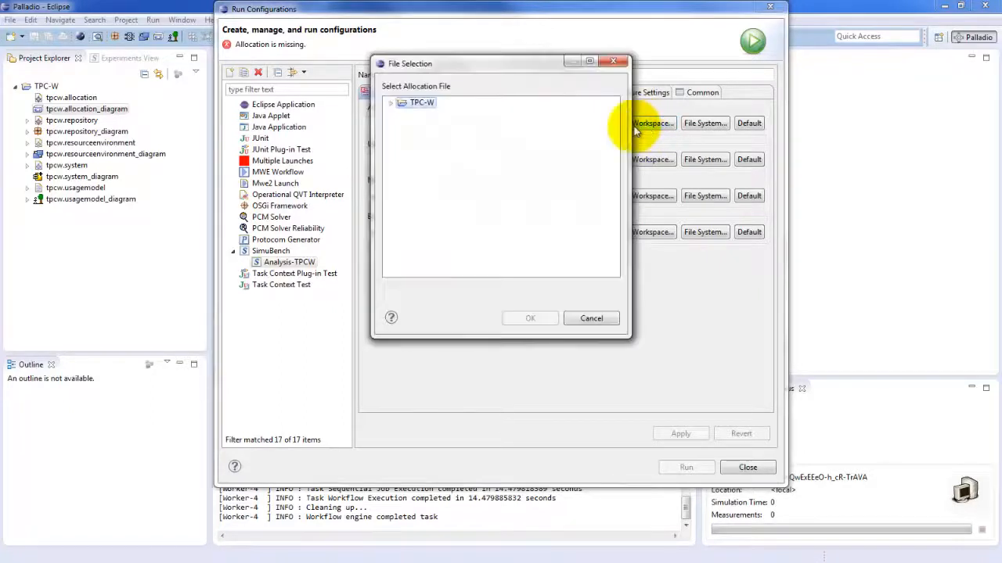
{"action": "left_click", "coordinate": [392, 104]}
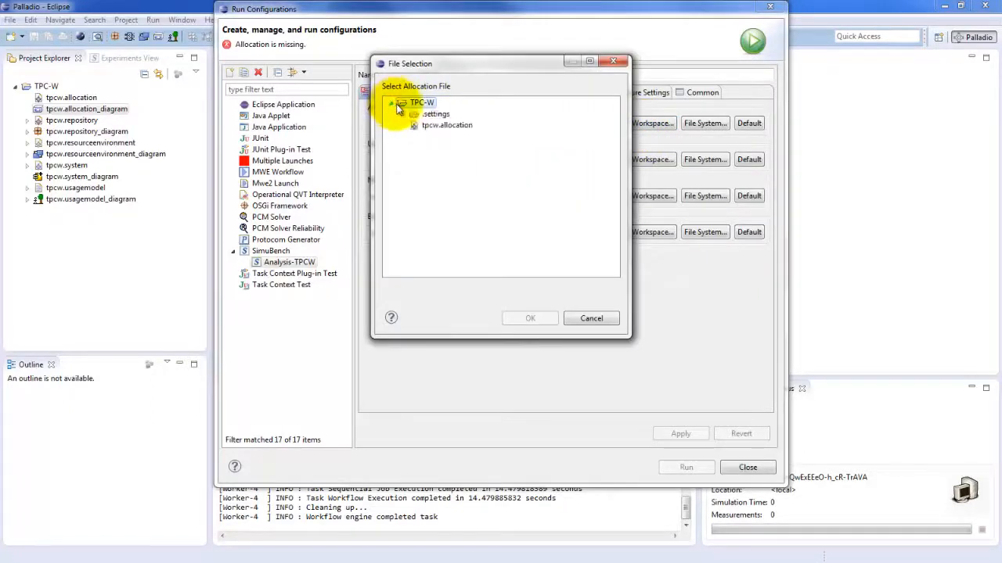
{"action": "left_click", "coordinate": [434, 126]}
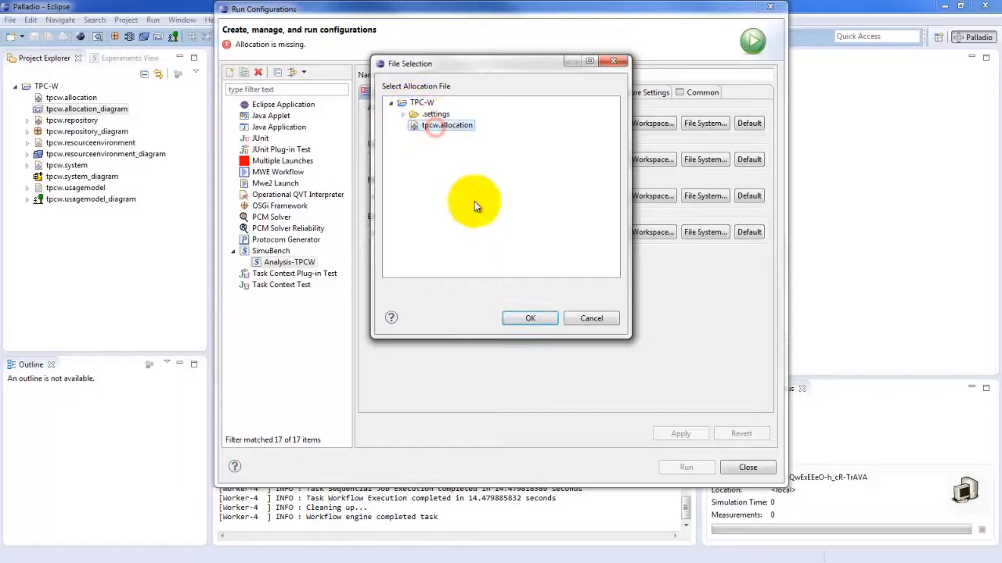
{"action": "left_click", "coordinate": [531, 318]}
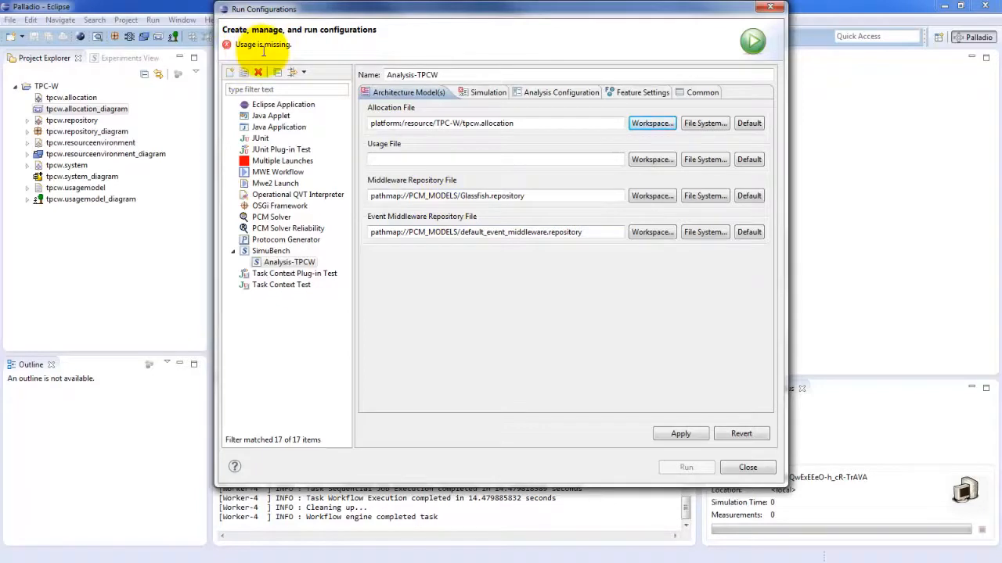
- Set the usage file to tpcw.usagemodel from the TPC-W workspace project and apply the architecture model settings
{"action": "left_click", "coordinate": [640, 162]}
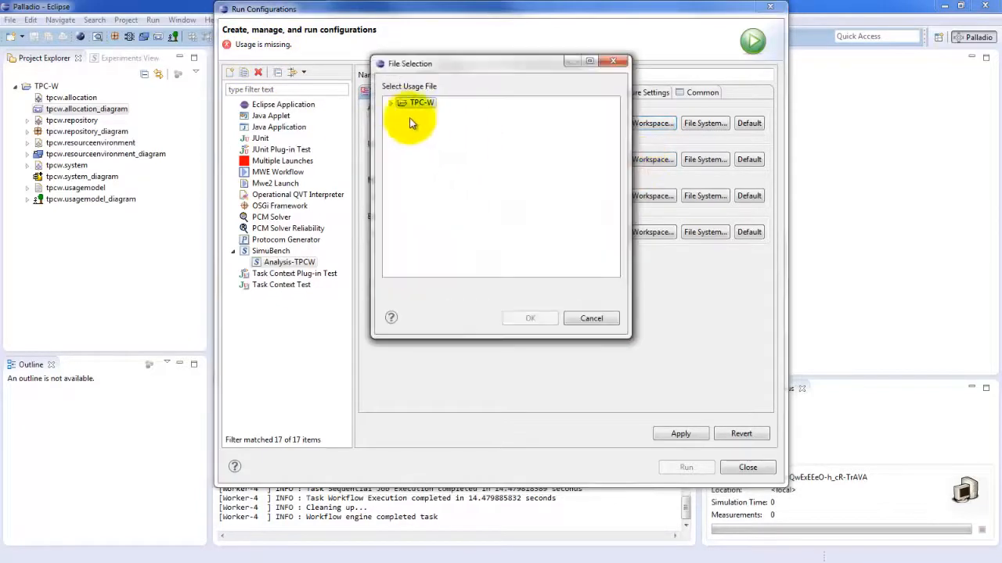
{"action": "left_click", "coordinate": [394, 106]}
{"action": "left_click", "coordinate": [450, 126]}
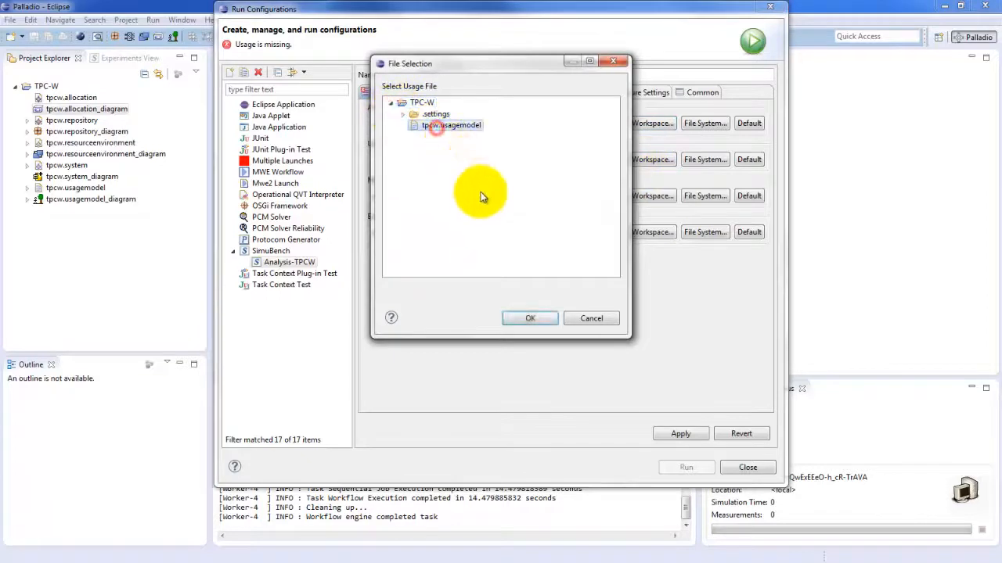
{"action": "left_click", "coordinate": [538, 317]}
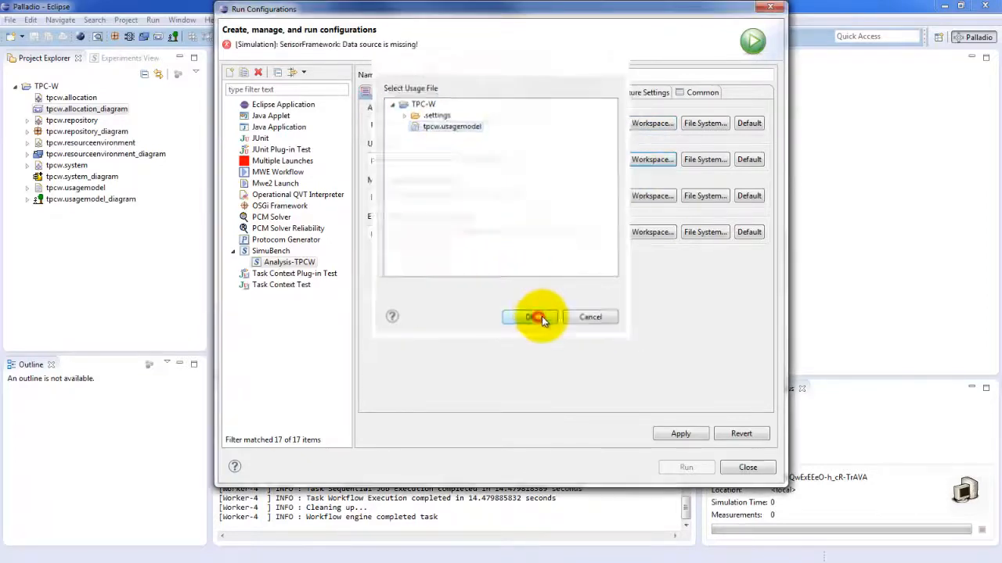
{"action": "left_click", "coordinate": [688, 435]}
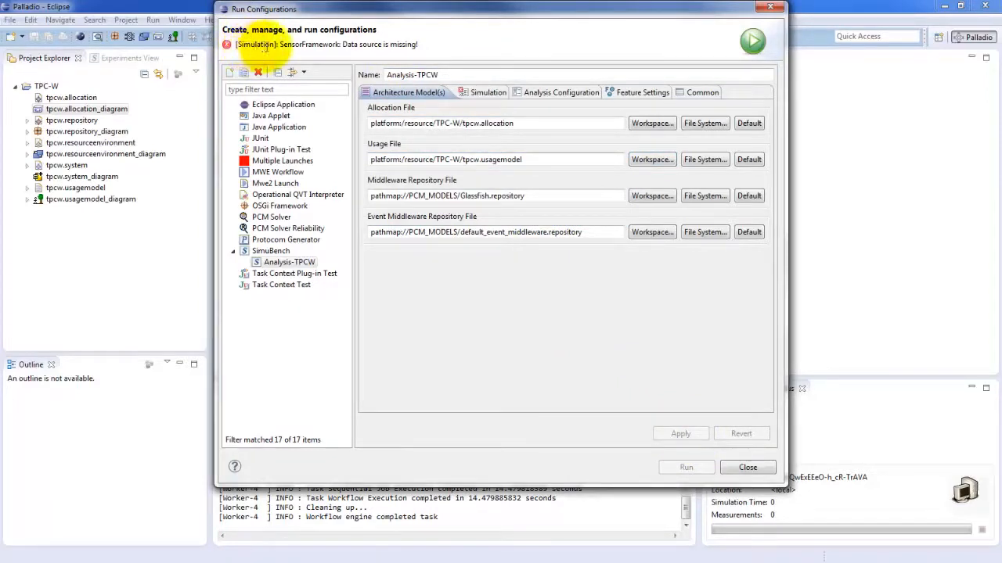
- Create a Memory Datasource, choose it as the SensorFramework data source for the simulation results, and apply the change
{"action": "left_click", "coordinate": [479, 94]}
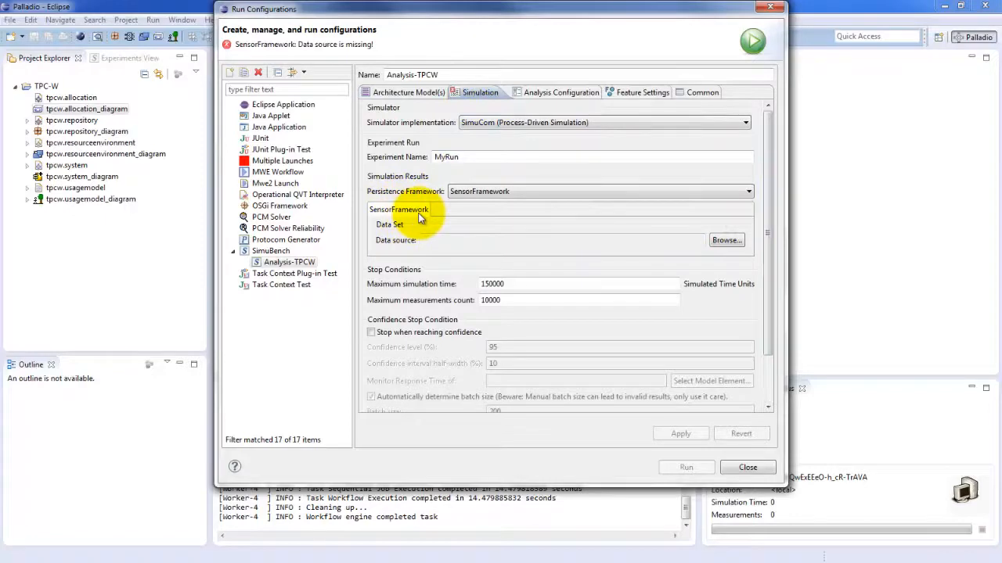
{"action": "left_click", "coordinate": [726, 243]}
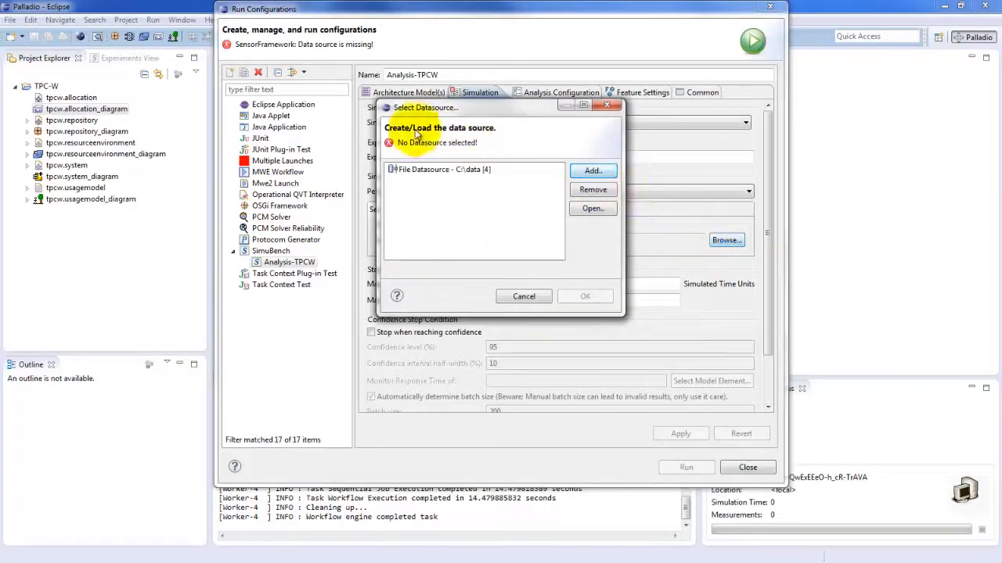
{"action": "left_click", "coordinate": [475, 185]}
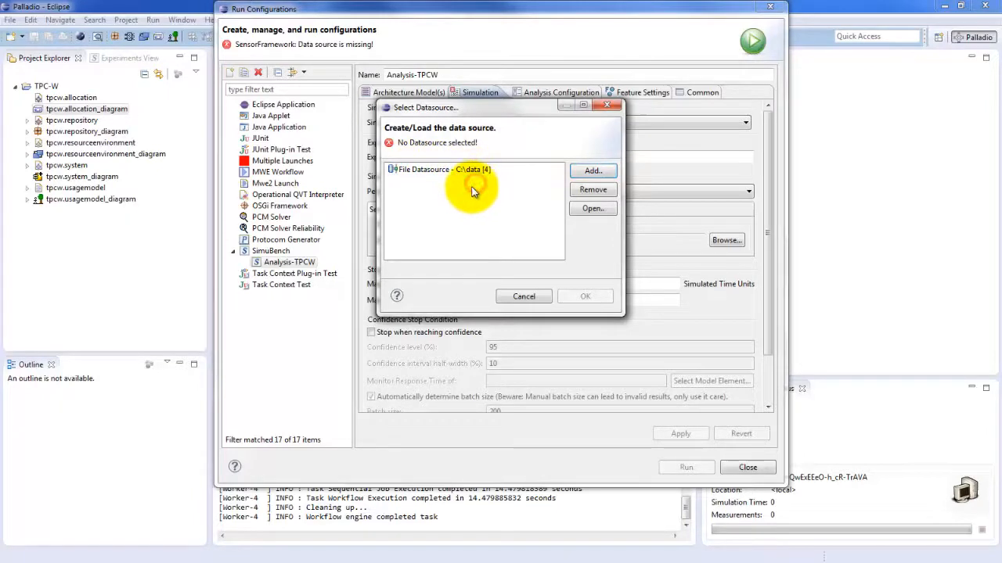
{"action": "left_click", "coordinate": [592, 172]}
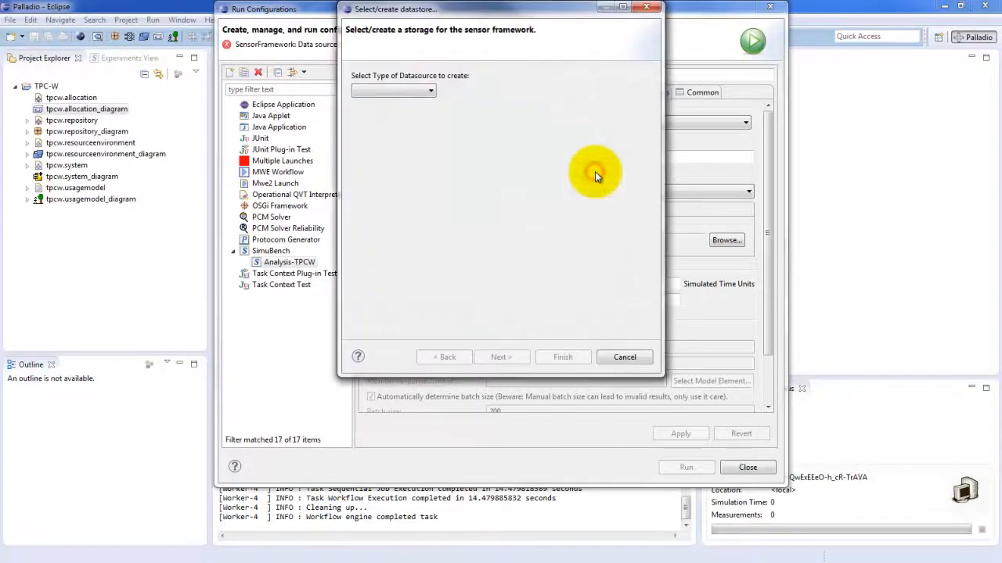
{"action": "left_click", "coordinate": [429, 91]}
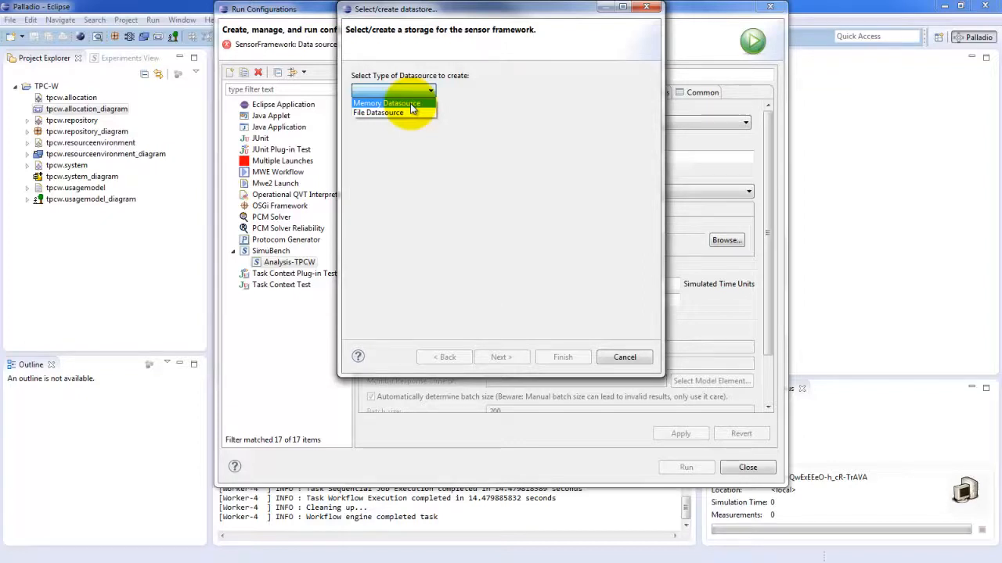
{"action": "left_click", "coordinate": [411, 105]}
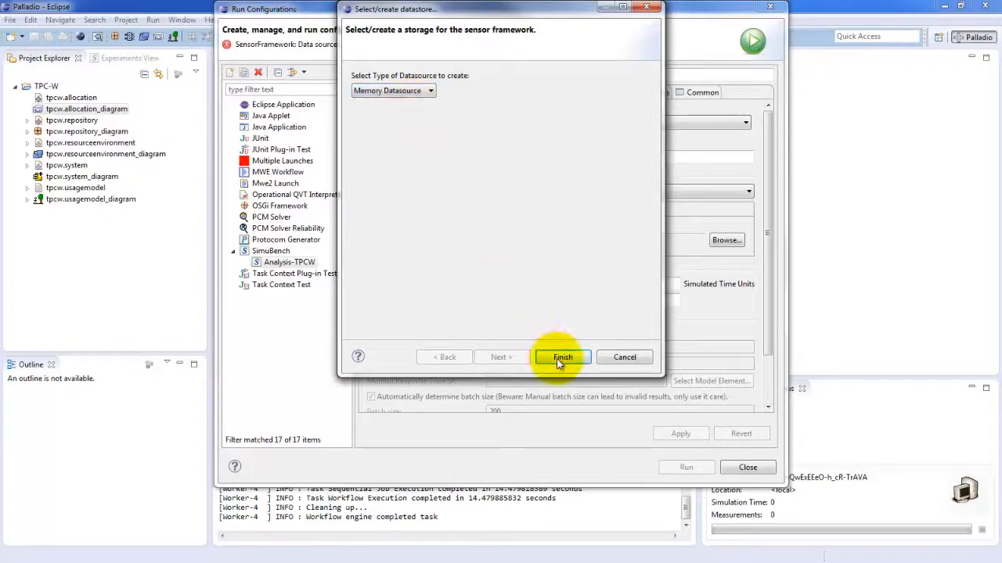
{"action": "left_click", "coordinate": [562, 358]}
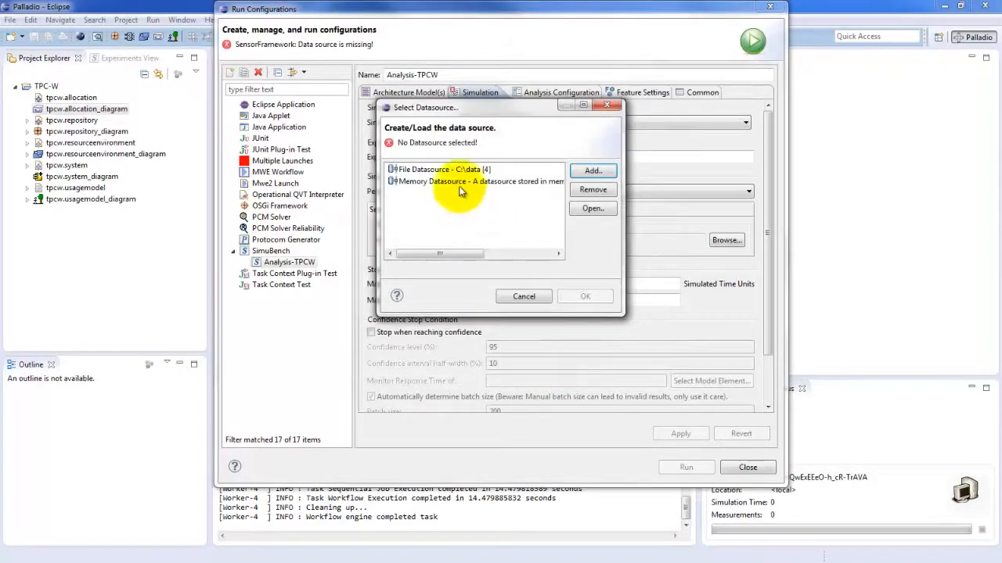
{"action": "left_click", "coordinate": [457, 181]}
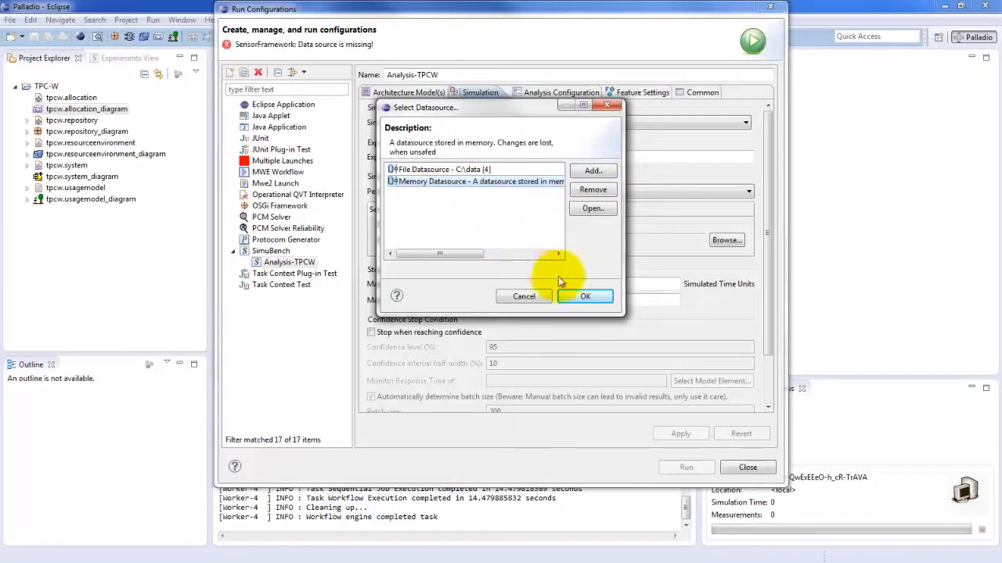
{"action": "left_click", "coordinate": [585, 298]}
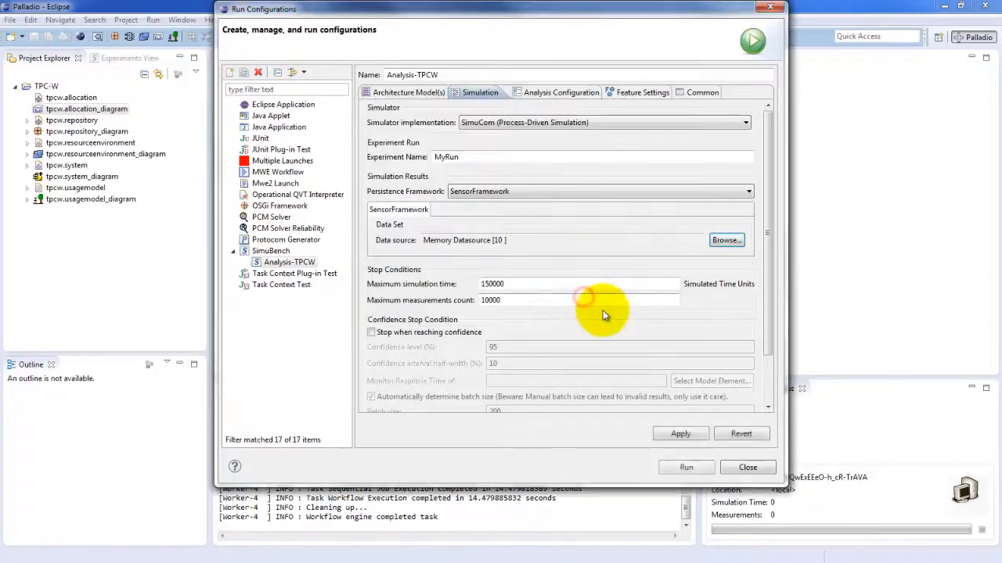
{"action": "left_click", "coordinate": [679, 434]}
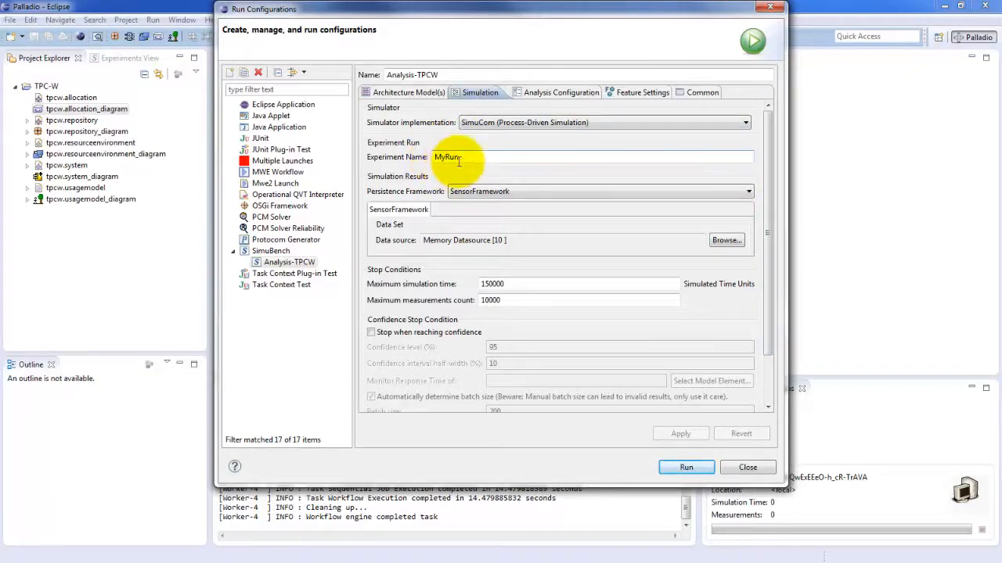
- Set the experiment name to Analysis-TPCW-Run, reusing the copied configuration name, and apply it
{"action": "left_click_drag", "start_coordinate": [447, 74], "coordinate": [348, 75]}
{"action": "key", "text": "ctrl+c"}
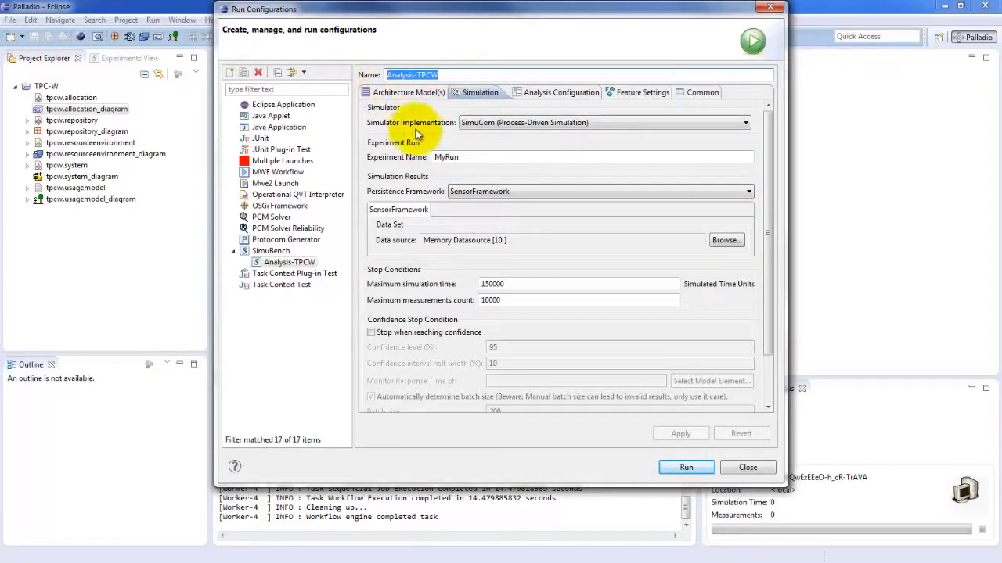
{"action": "double_click", "coordinate": [447, 156]}
{"action": "key", "text": "ctrl+v"}
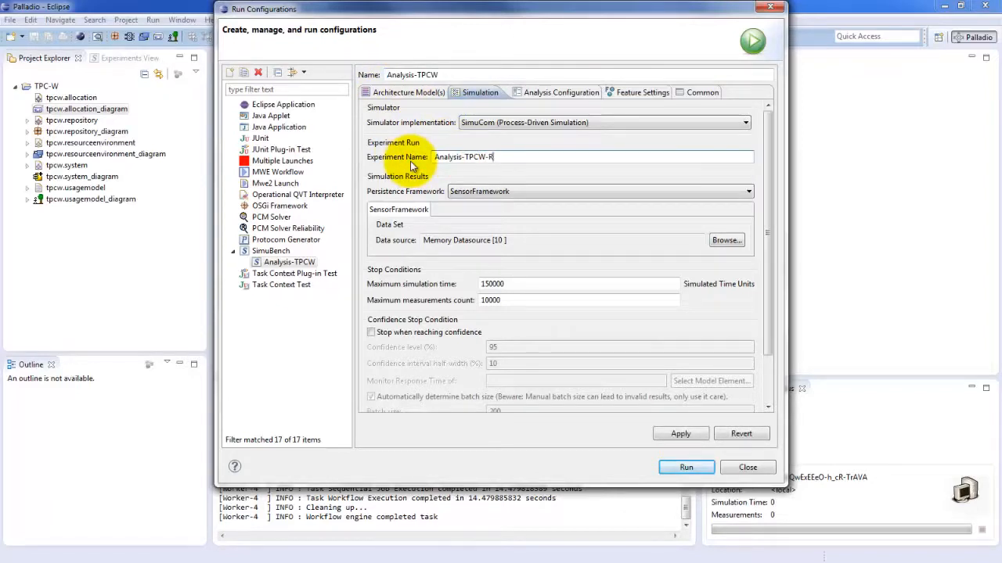
{"action": "left_click", "coordinate": [677, 434]}
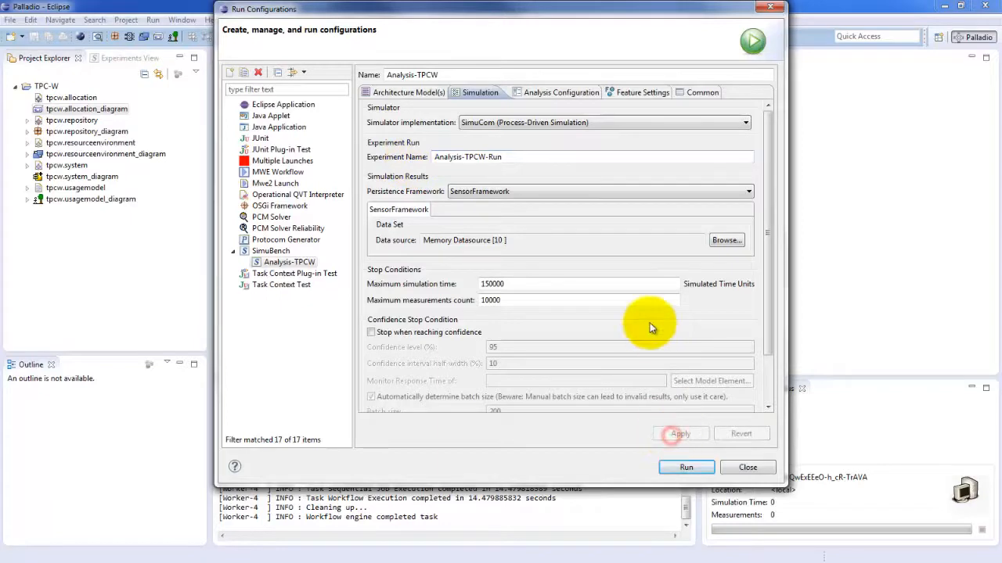
- Set the simulation's maximum simulation time stop condition to -1 and apply it
{"action": "left_click", "coordinate": [514, 285]}
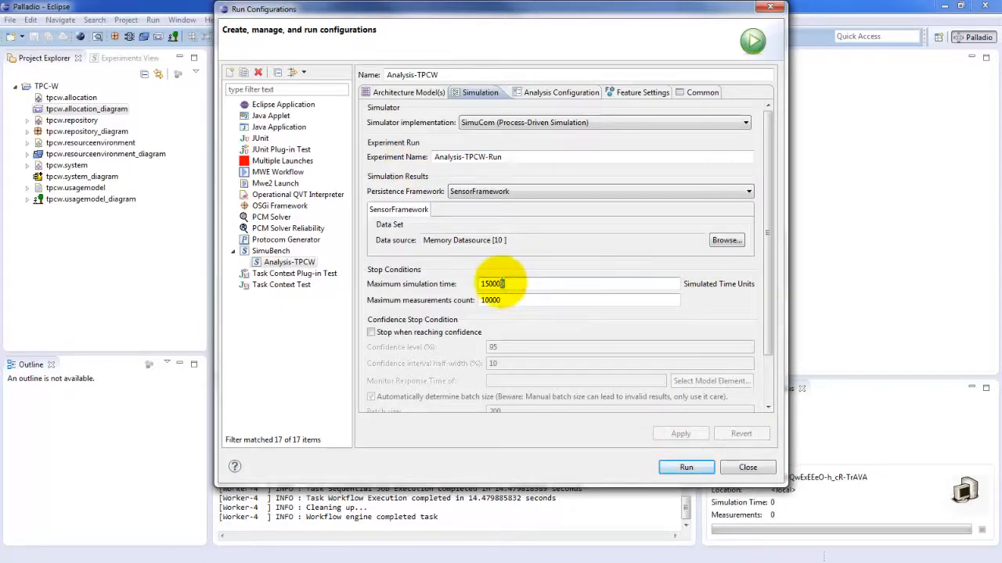
{"action": "left_click_drag", "start_coordinate": [502, 283], "coordinate": [459, 284]}
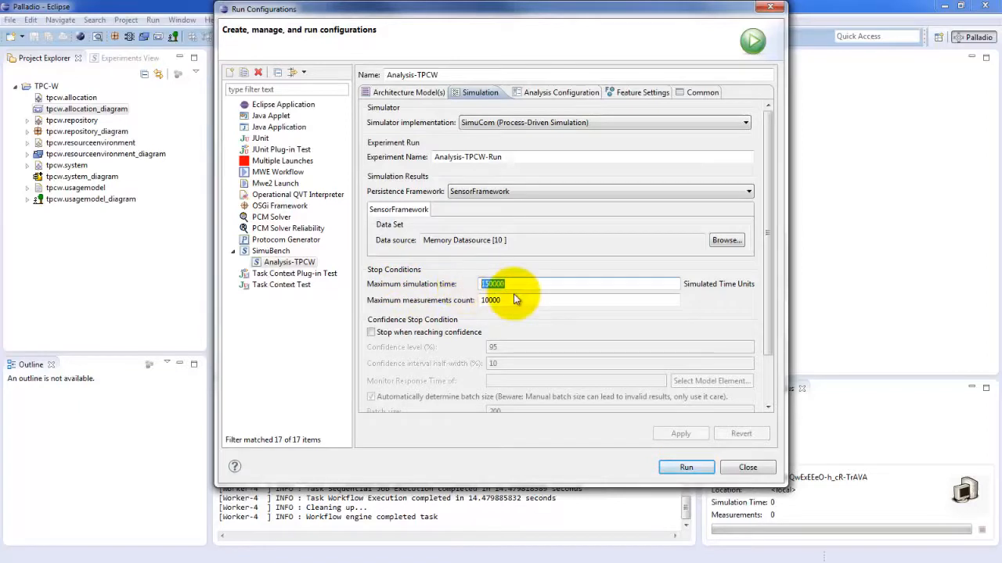
{"action": "type", "text": "-1"}
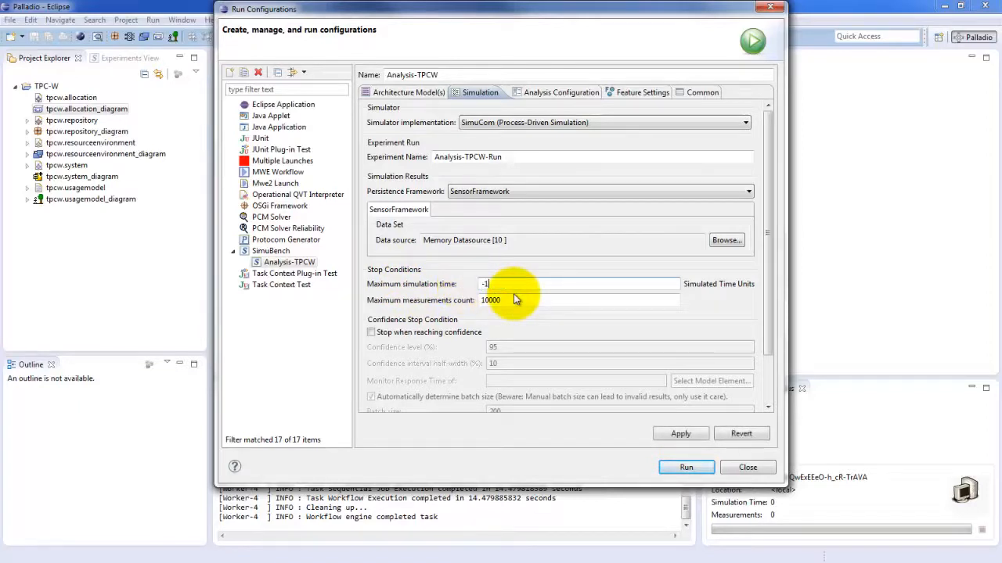
{"action": "left_click", "coordinate": [675, 434]}
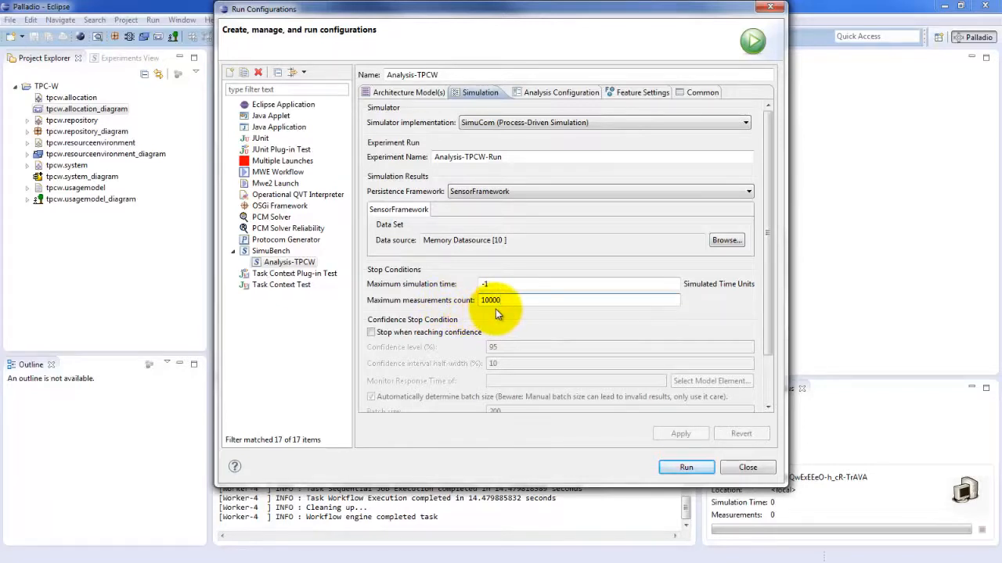
- Set the maximum measurements count to 1000, apply it and run the Analysis-TPCW simulation until the workflow completes
{"action": "key", "text": "BackSpace"}
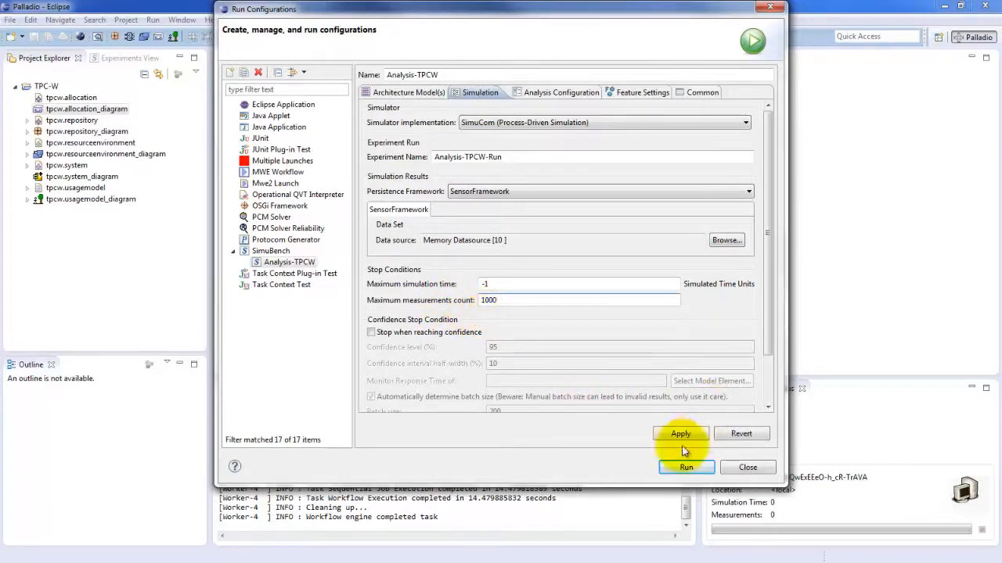
{"action": "left_click", "coordinate": [677, 438]}
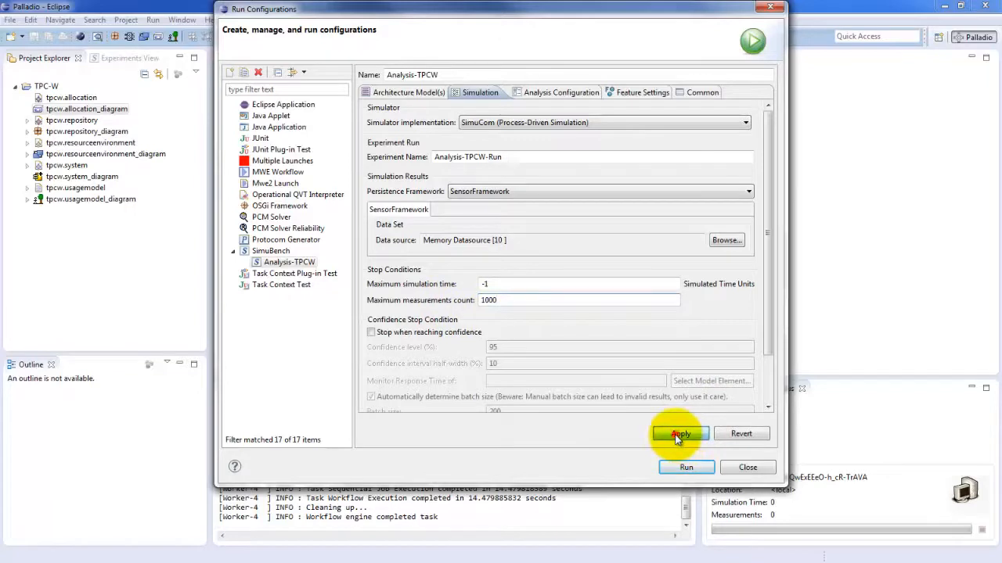
{"action": "left_click", "coordinate": [505, 301]}
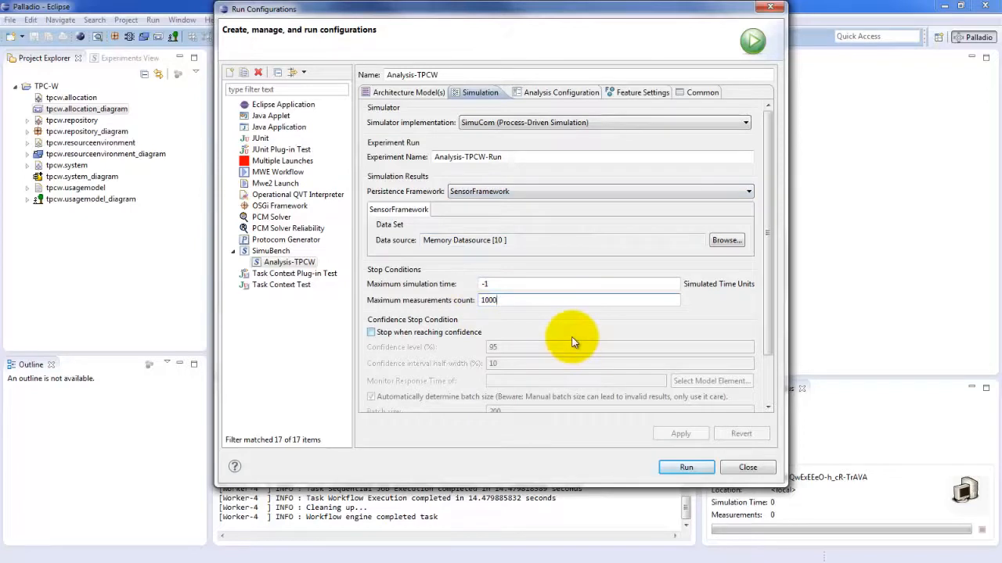
{"action": "left_click", "coordinate": [687, 469]}
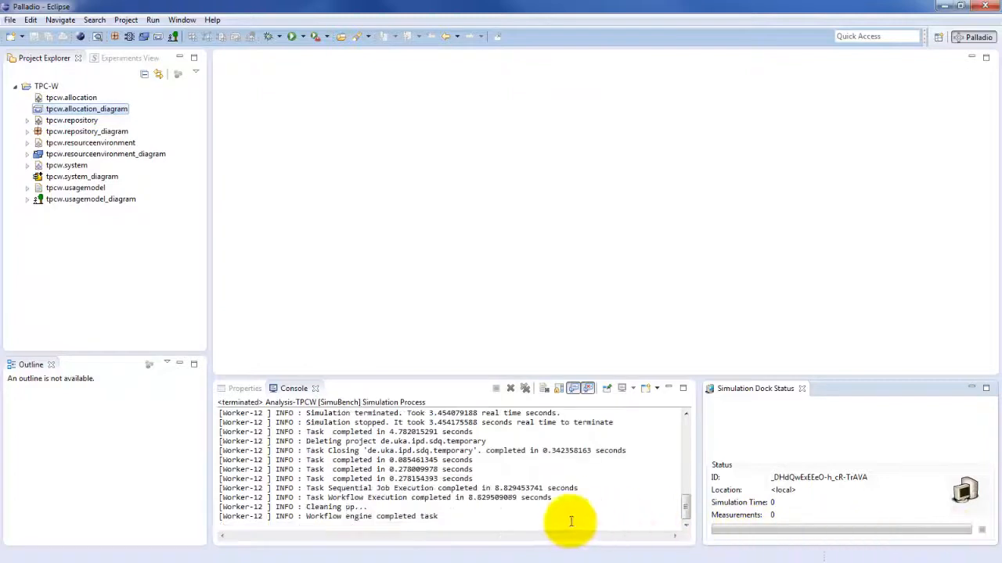
{"action": "left_click_drag", "start_coordinate": [305, 516], "coordinate": [457, 516]}
{"action": "left_click", "coordinate": [457, 516]}
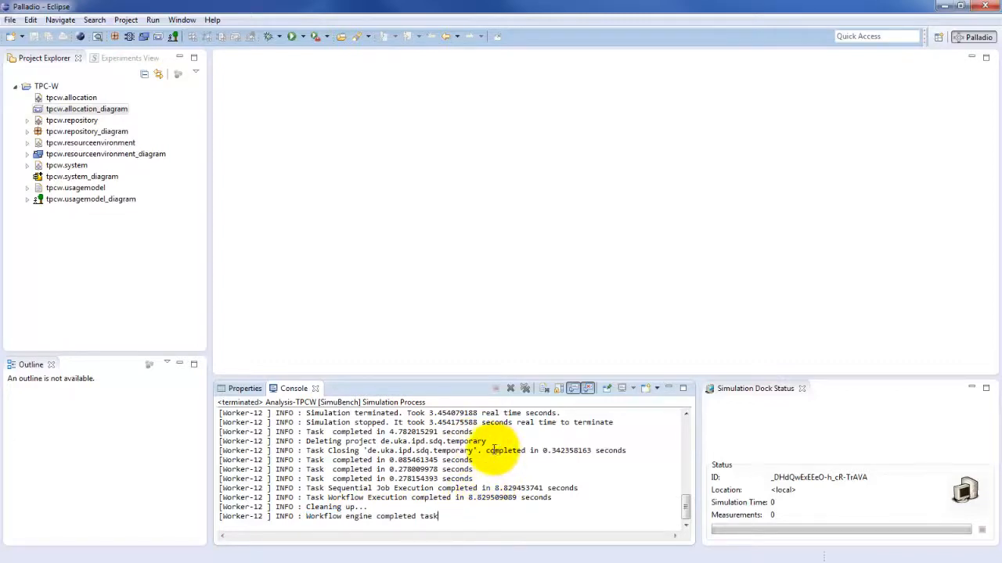
- Reload the Experiments View and expand the Memory Datasource's Analysis-TPCW-Run experiment down to the sensors of its run
{"action": "left_click", "coordinate": [130, 59]}
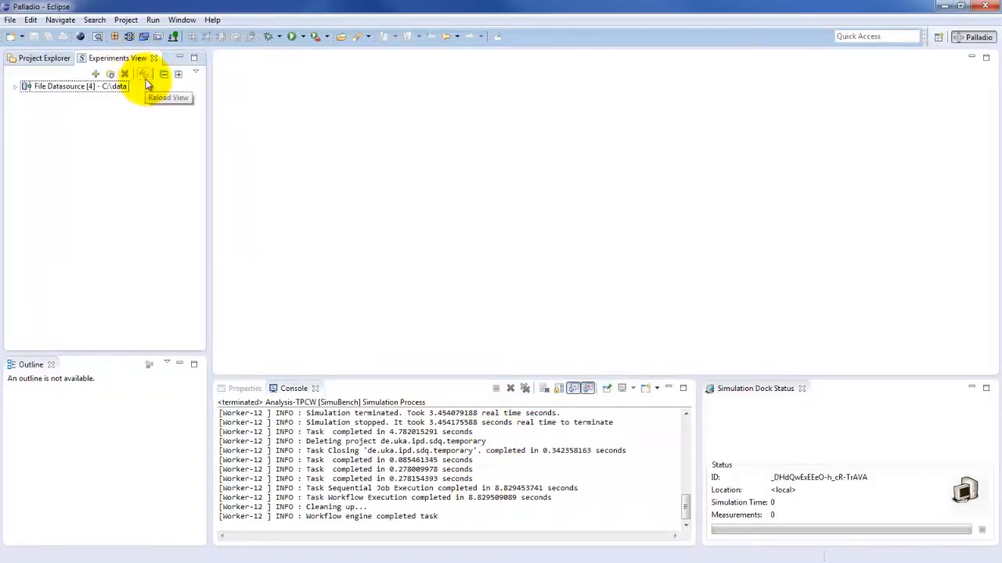
{"action": "left_click", "coordinate": [145, 79]}
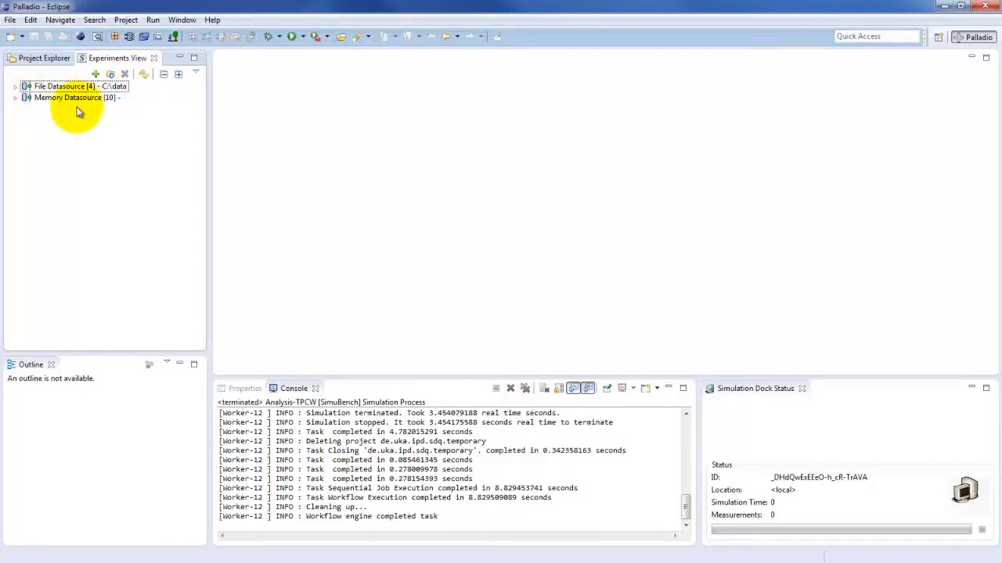
{"action": "left_click", "coordinate": [15, 99]}
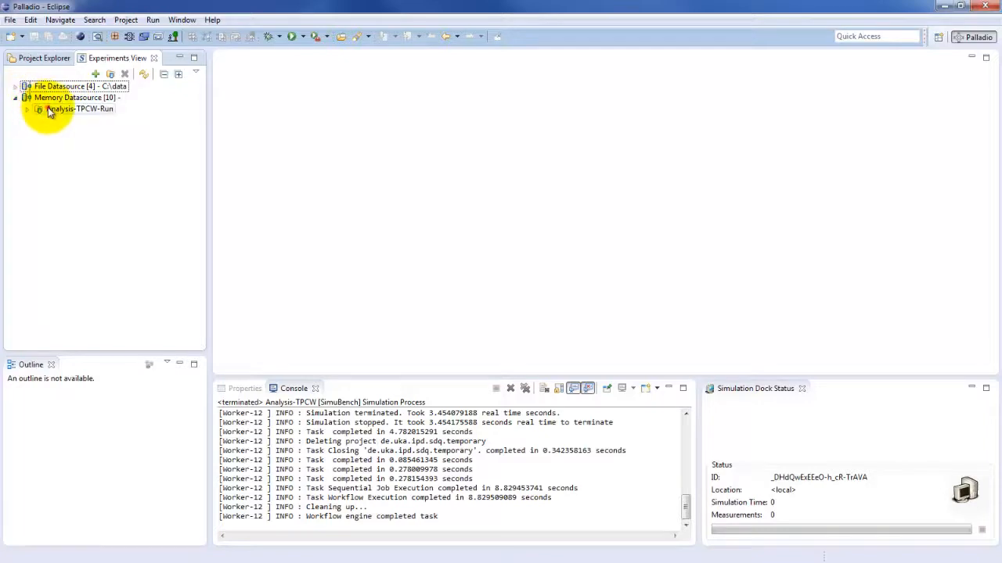
{"action": "left_click", "coordinate": [49, 108]}
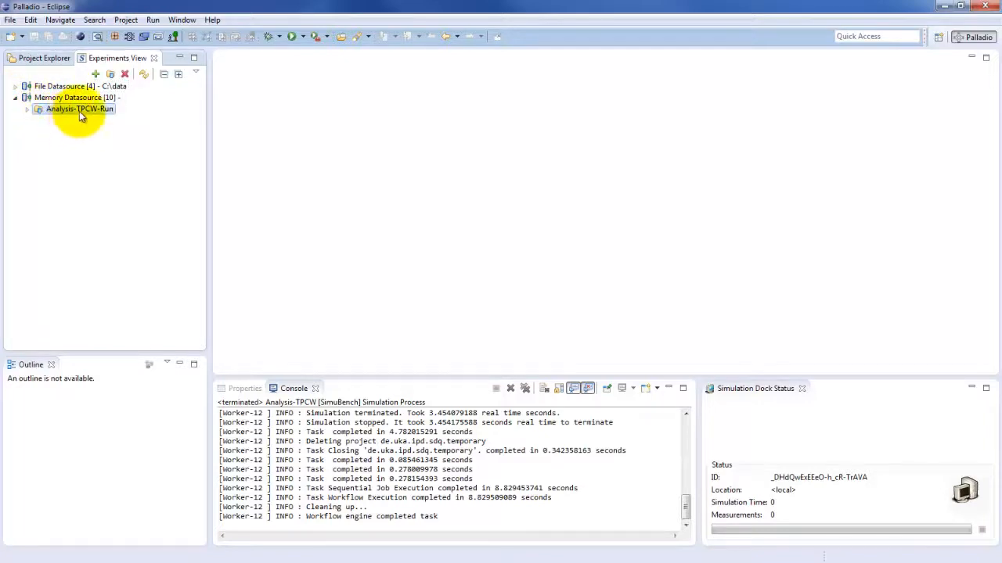
{"action": "left_click", "coordinate": [28, 110]}
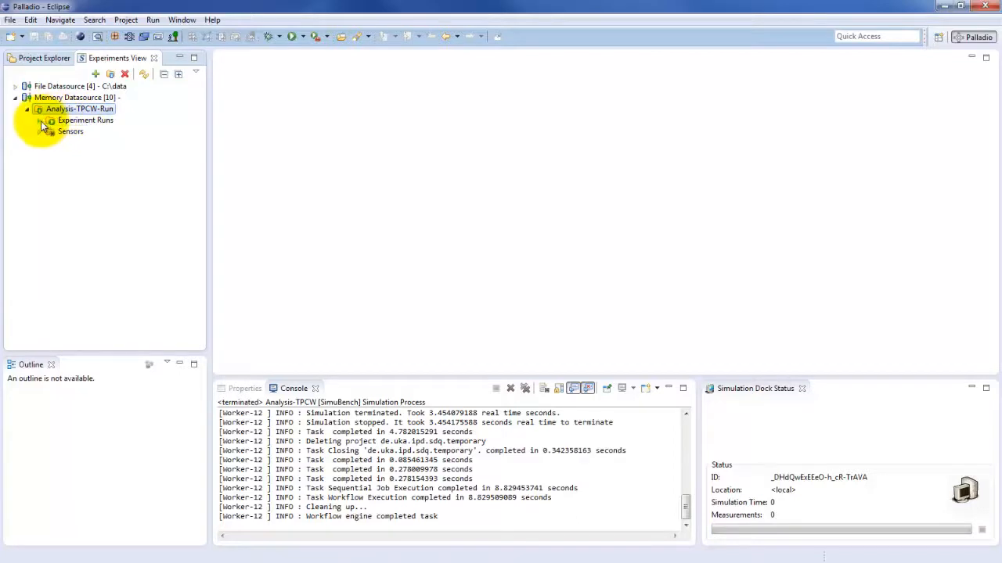
{"action": "left_click", "coordinate": [39, 120]}
{"action": "left_click", "coordinate": [82, 132]}
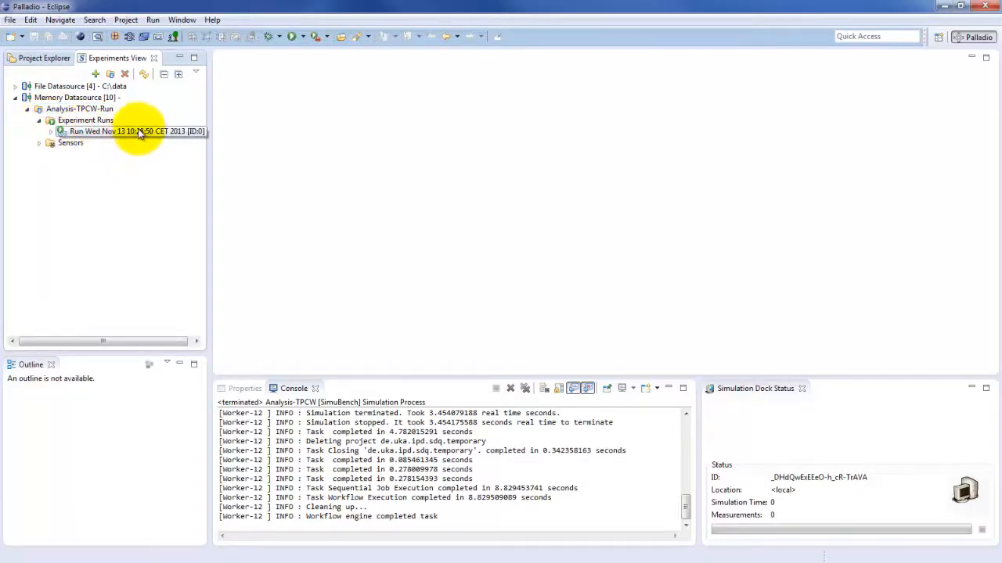
{"action": "left_click", "coordinate": [52, 133]}
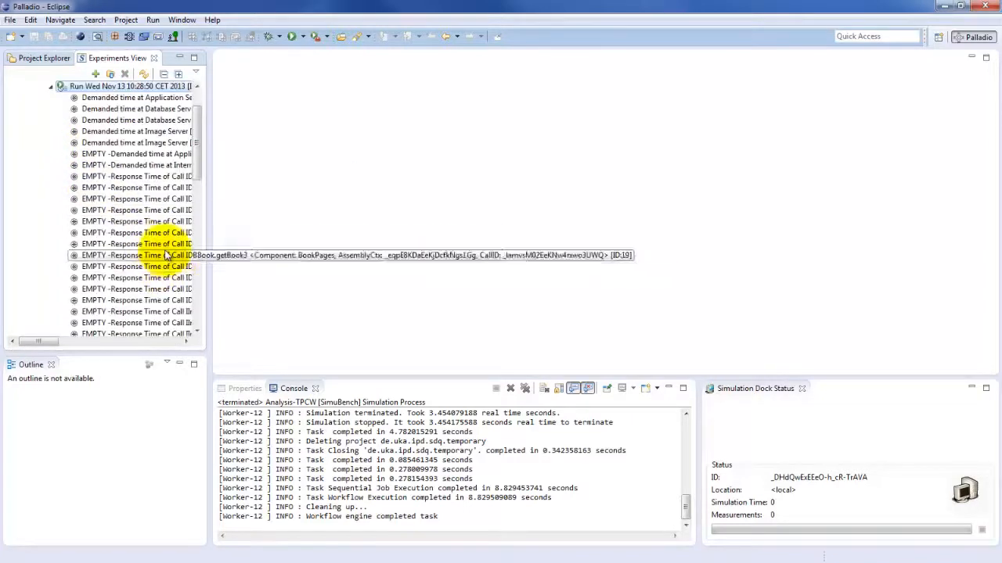
- Widen the Experiments View and open the Response Time of HomeInteractionUsageScenario as a JFreeChart Response Time TimeSeries
{"action": "left_click_drag", "start_coordinate": [208, 240], "coordinate": [342, 235]}
{"action": "scroll", "coordinate": [332, 130], "scroll_direction": "up", "scroll_amount": 1}
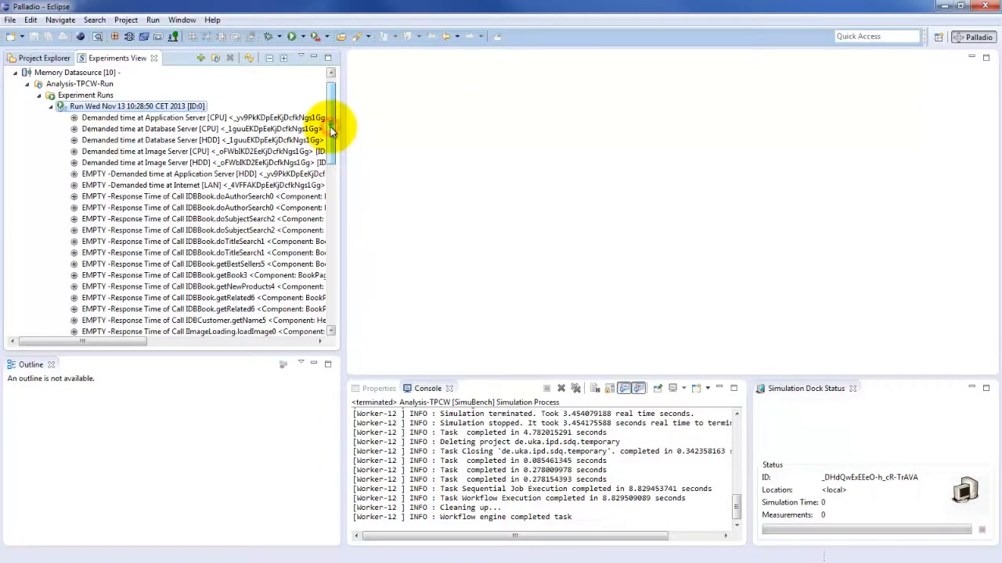
{"action": "left_click_drag", "start_coordinate": [331, 129], "coordinate": [346, 277]}
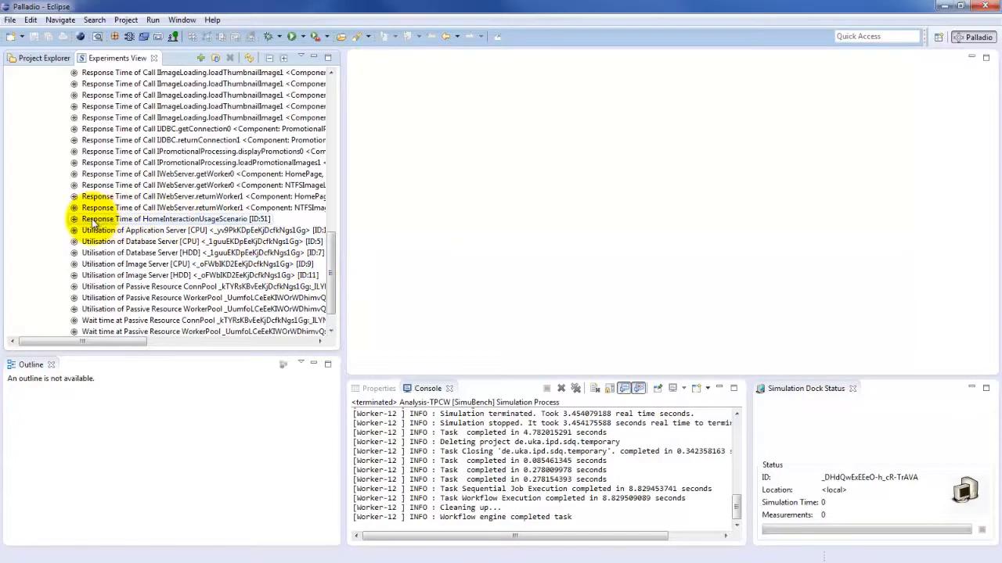
{"action": "double_click", "coordinate": [229, 222]}
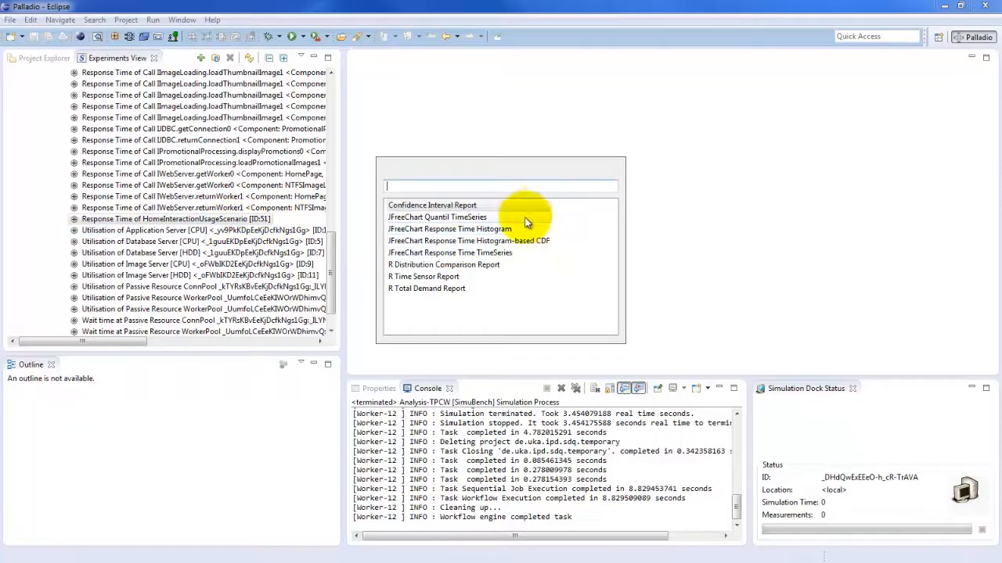
{"action": "double_click", "coordinate": [472, 258]}
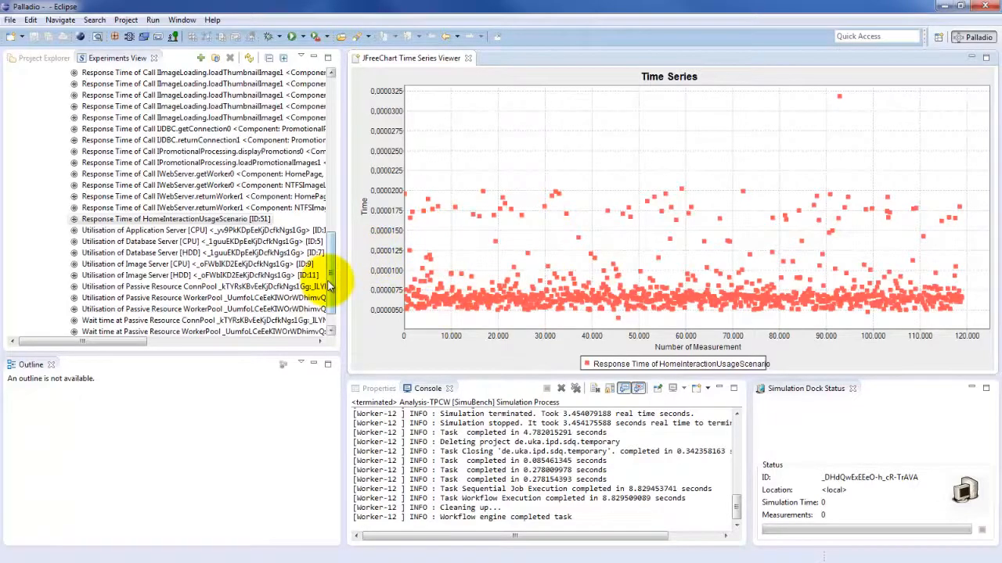
- Add the print_hello MethodID sensor from the second ProtoCom experiment's run in the File Datasource to the time series chart
{"action": "left_click_drag", "start_coordinate": [329, 286], "coordinate": [335, 90]}
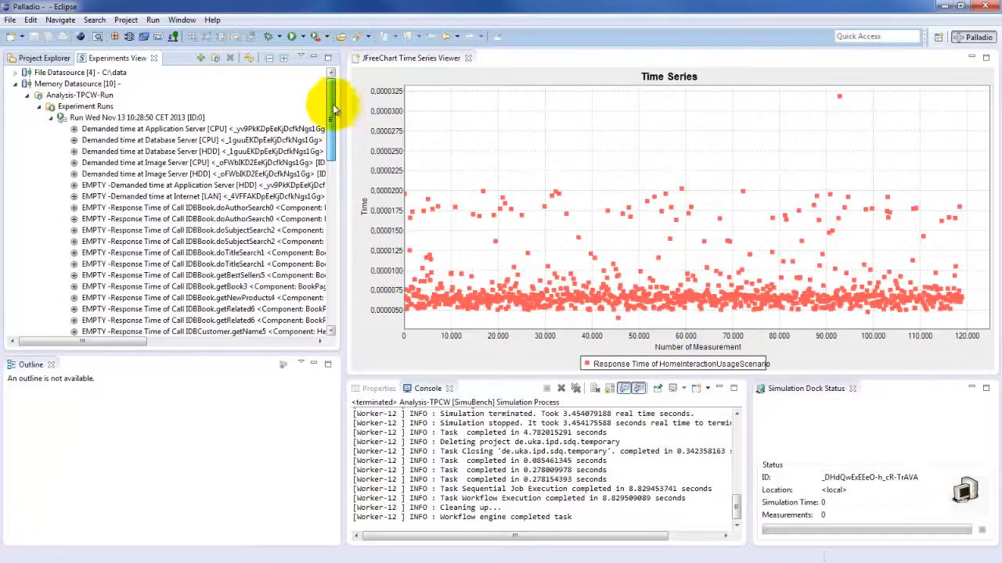
{"action": "left_click", "coordinate": [15, 73]}
{"action": "left_click", "coordinate": [27, 95]}
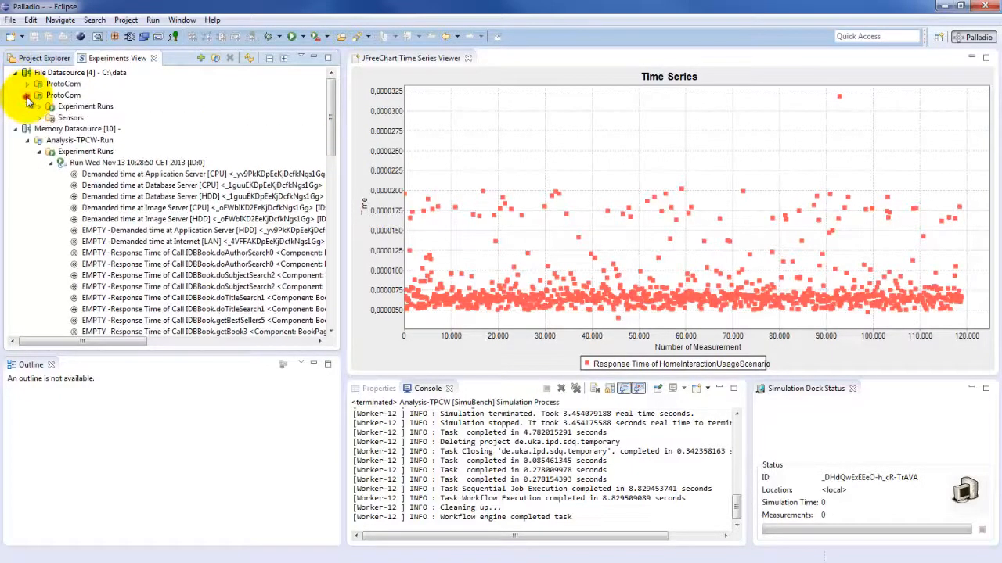
{"action": "left_click", "coordinate": [38, 107]}
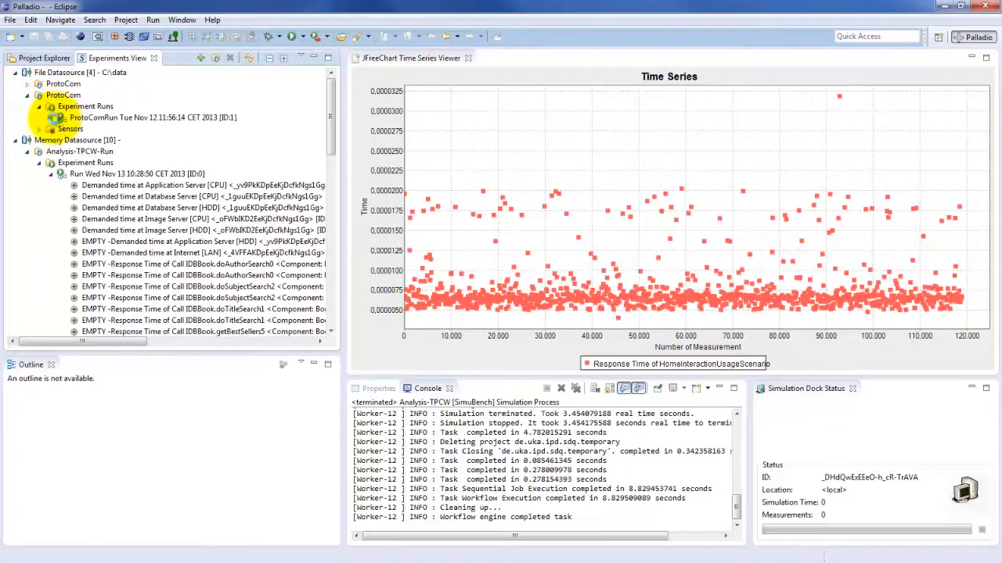
{"action": "left_click", "coordinate": [50, 117]}
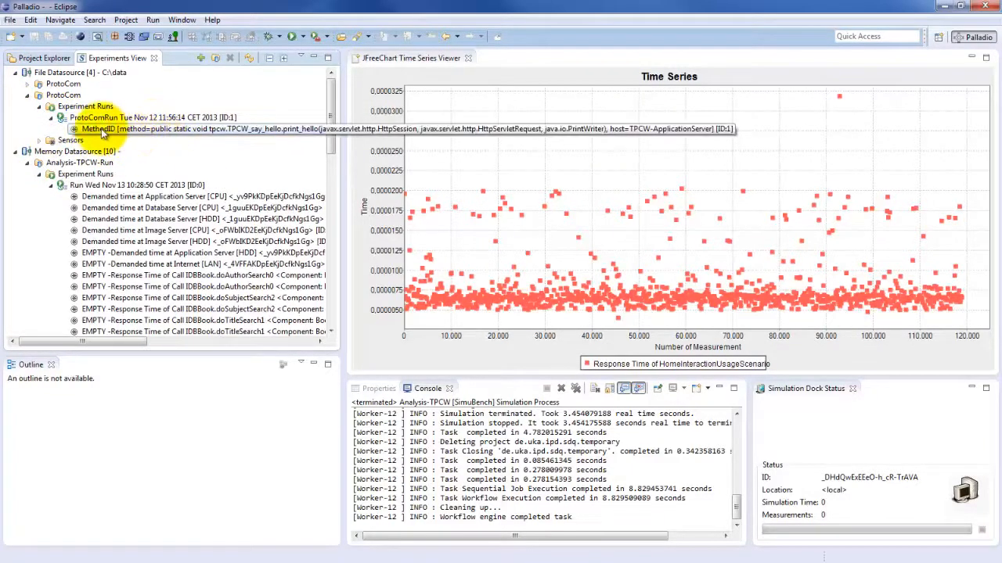
{"action": "left_click_drag", "start_coordinate": [102, 133], "coordinate": [145, 137]}
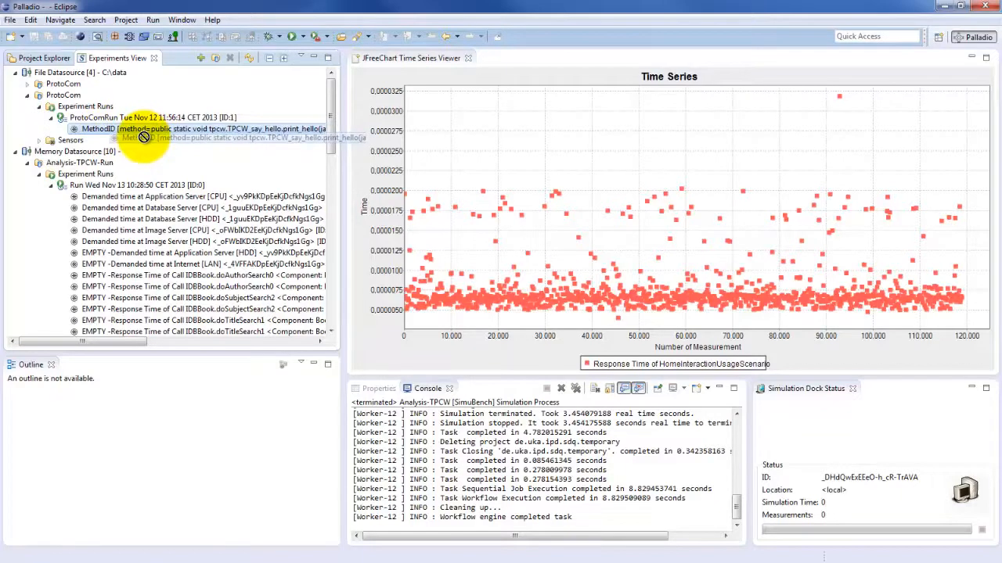
{"action": "left_click_drag", "start_coordinate": [144, 137], "coordinate": [535, 162]}
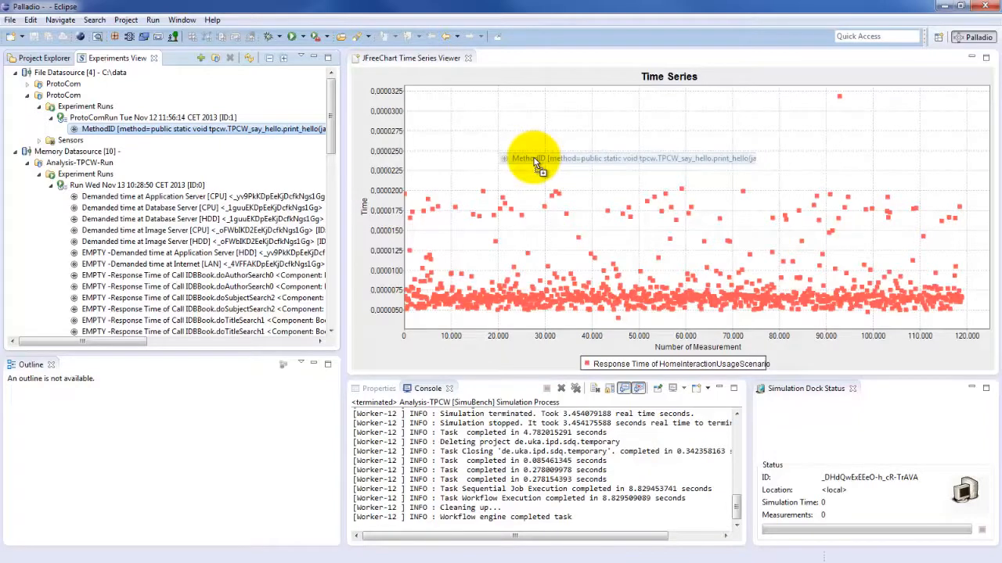
{"action": "left_click_drag", "start_coordinate": [534, 162], "coordinate": [536, 159]}
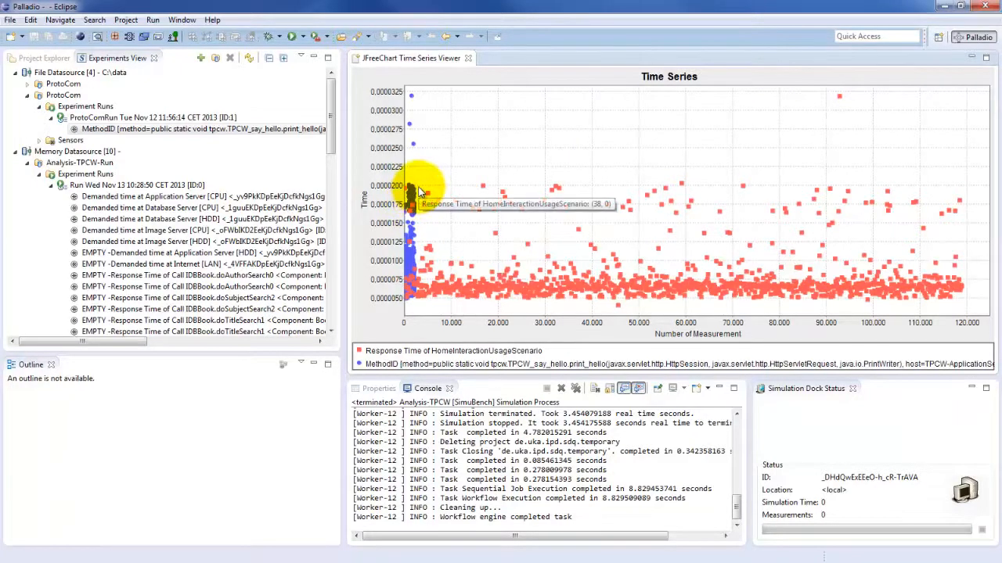
- Zoom the time series chart in on the early measurements to compare the MethodID series with the usage scenario response times
{"action": "mouse_move", "coordinate": [427, 202]}
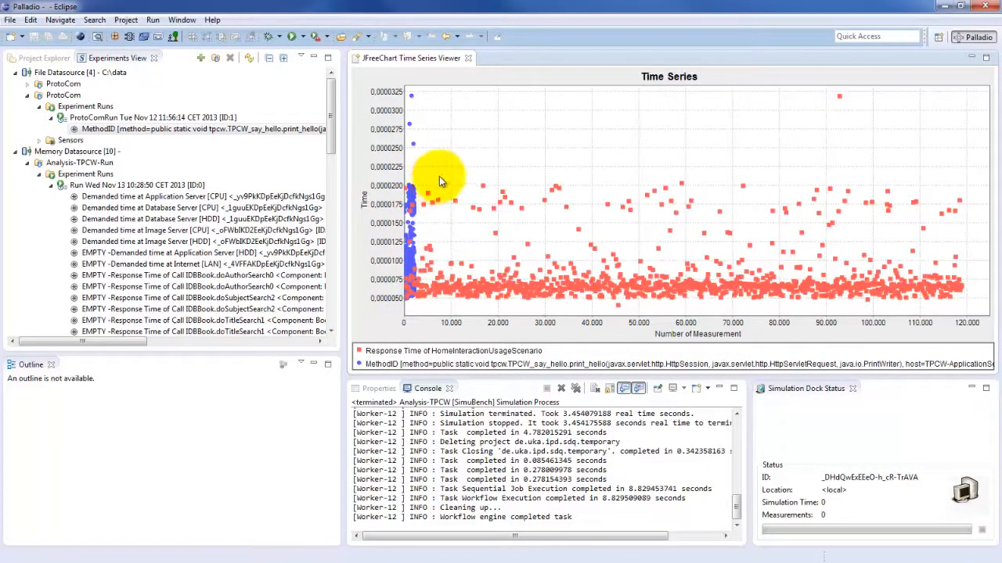
{"action": "left_click_drag", "start_coordinate": [451, 174], "coordinate": [405, 178]}
{"action": "left_click_drag", "start_coordinate": [470, 291], "coordinate": [479, 286]}
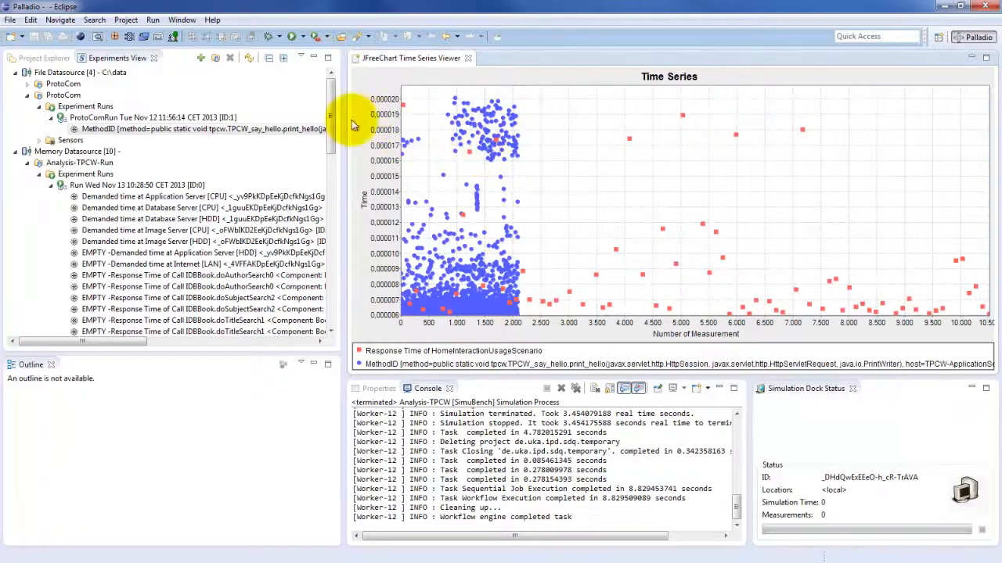
- Add the Response Time of Call IHello.printHello0 sensor of the HomePage component from the simulation run to the time series chart
{"action": "left_click_drag", "start_coordinate": [332, 123], "coordinate": [342, 236]}
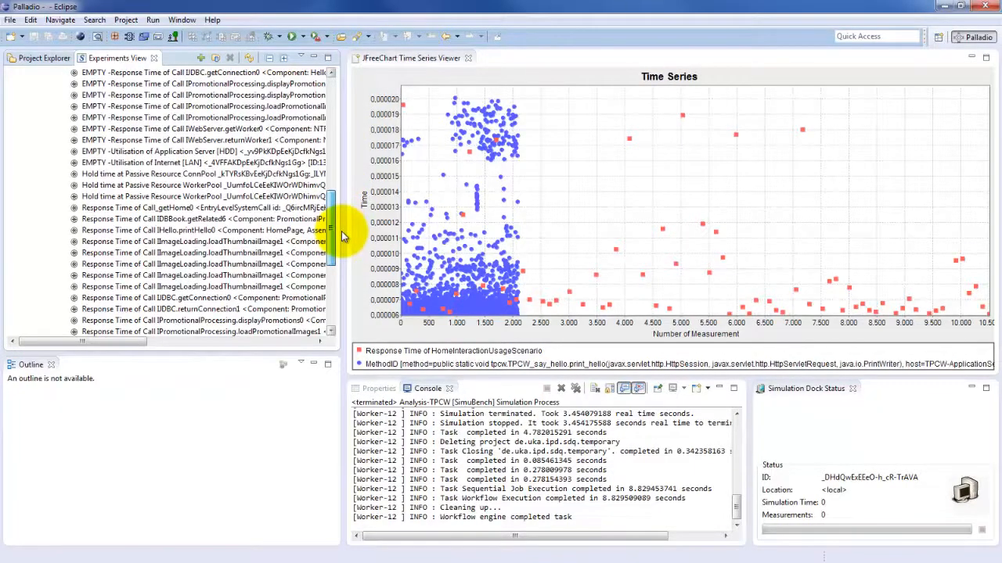
{"action": "mouse_move", "coordinate": [342, 236]}
{"action": "left_mouse_down"}
{"action": "mouse_move", "coordinate": [341, 273]}
{"action": "mouse_move", "coordinate": [339, 249]}
{"action": "left_mouse_up"}
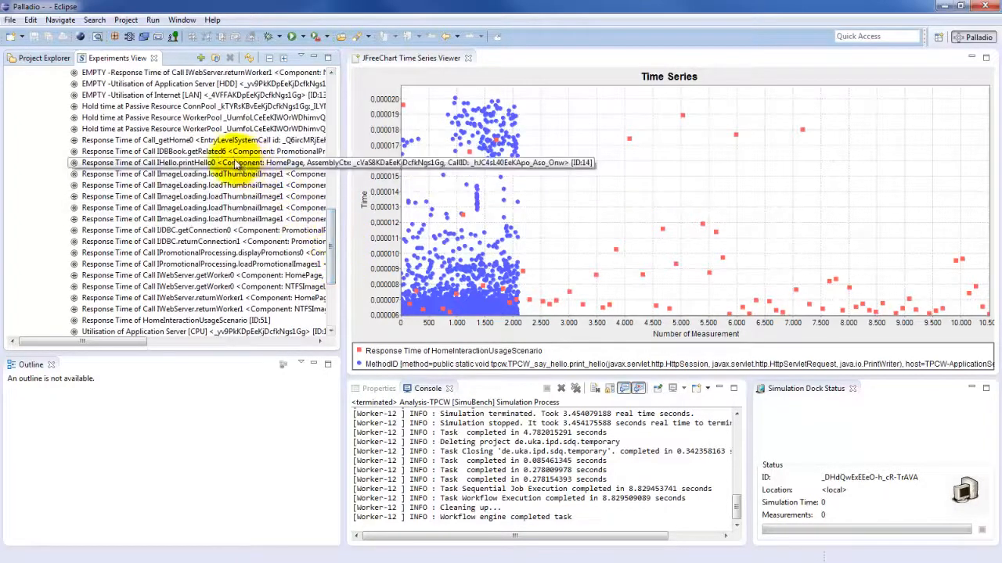
{"action": "left_click", "coordinate": [156, 166]}
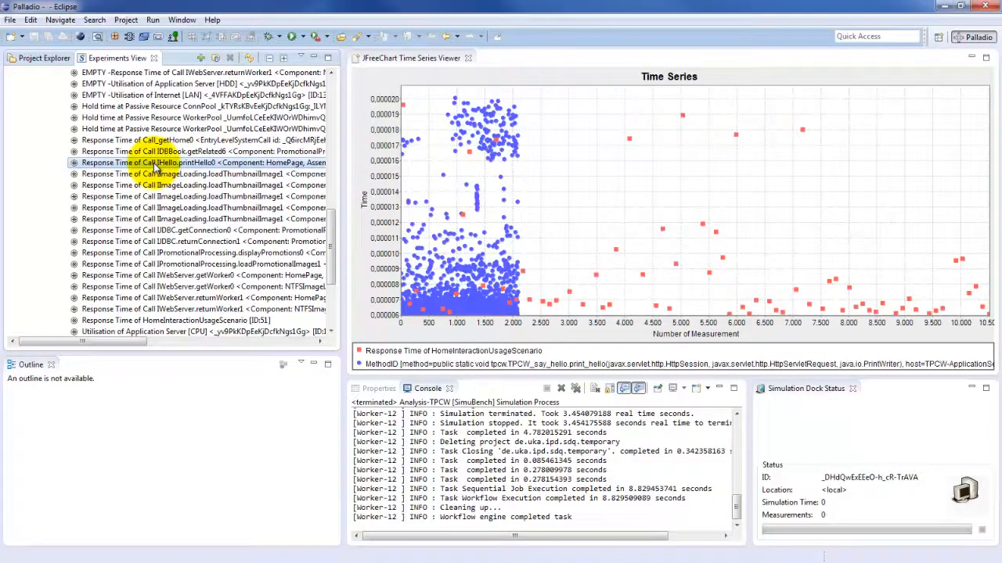
{"action": "left_click_drag", "start_coordinate": [156, 166], "coordinate": [606, 213]}
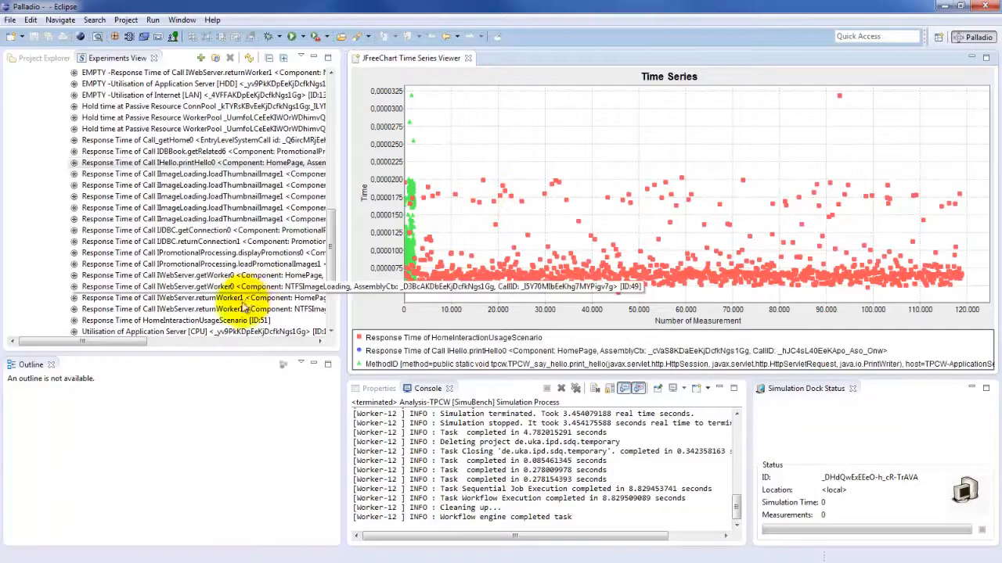
{"action": "left_click", "coordinate": [212, 168]}
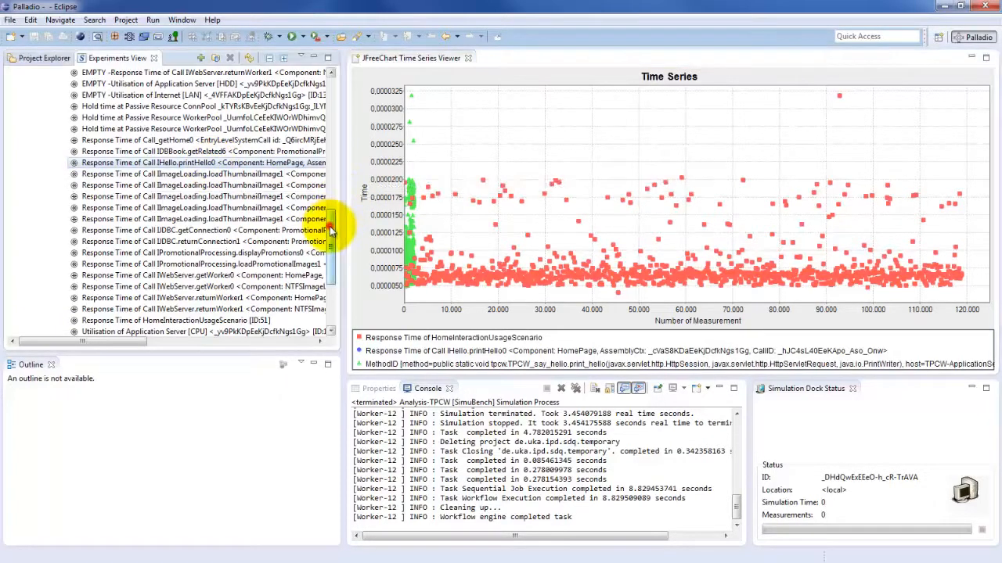
- Open the Demanded time at Application Server [CPU] sensor of the simulation run as a separate JFreeChart Response Time TimeSeries
{"action": "left_click_drag", "start_coordinate": [328, 223], "coordinate": [354, 121]}
{"action": "scroll", "coordinate": [328, 245], "scroll_direction": "down", "scroll_amount": 1}
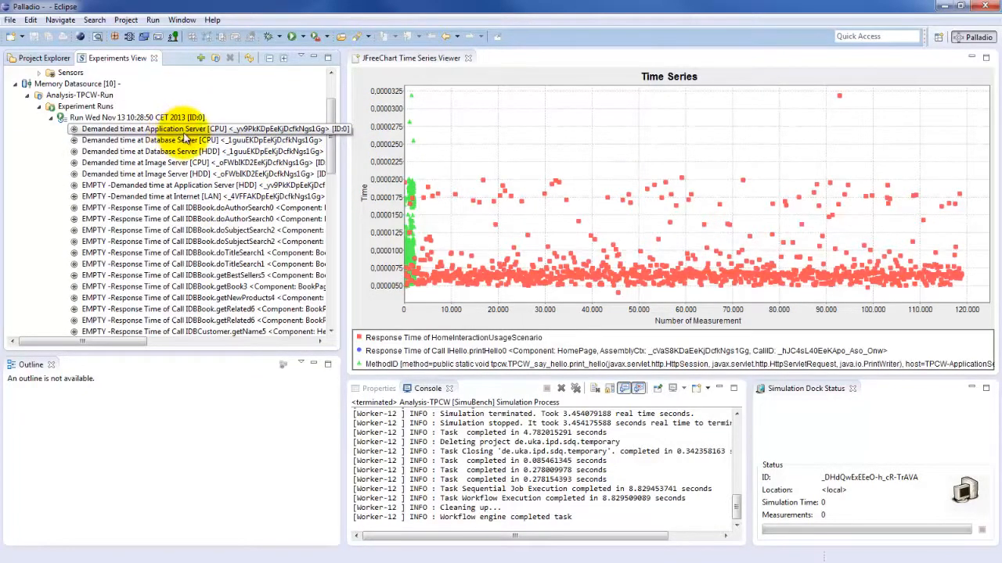
{"action": "double_click", "coordinate": [186, 132]}
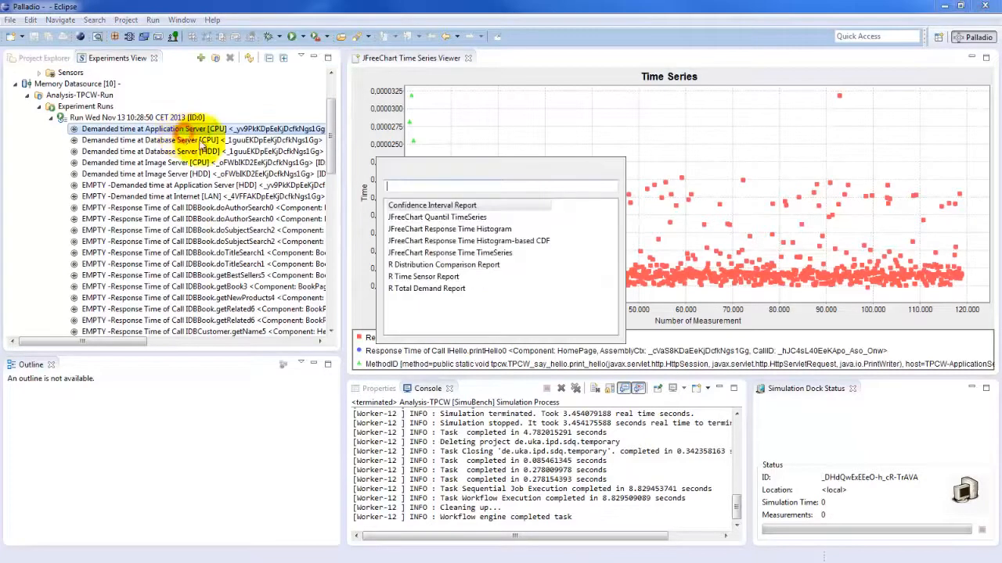
{"action": "double_click", "coordinate": [504, 255]}
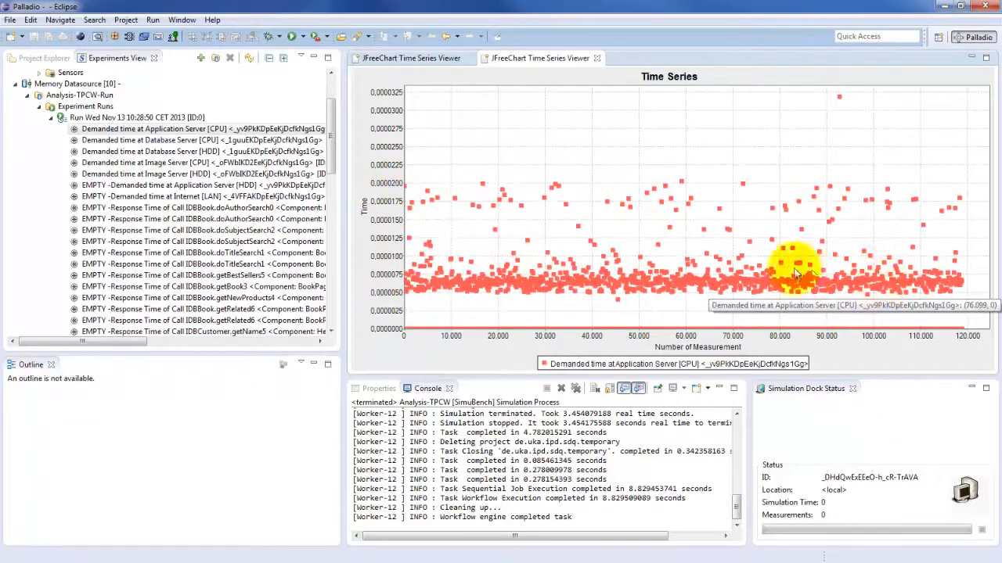
- Compare the combined response time chart with the Application Server CPU demand chart by switching between them
{"action": "left_click", "coordinate": [406, 61]}
{"action": "left_click", "coordinate": [509, 61]}
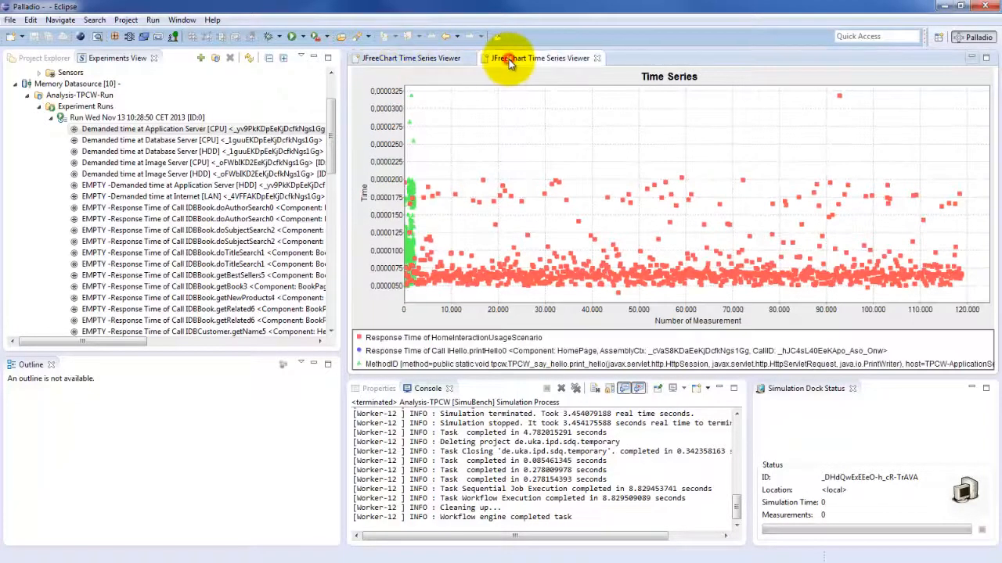
{"action": "left_click", "coordinate": [436, 58]}
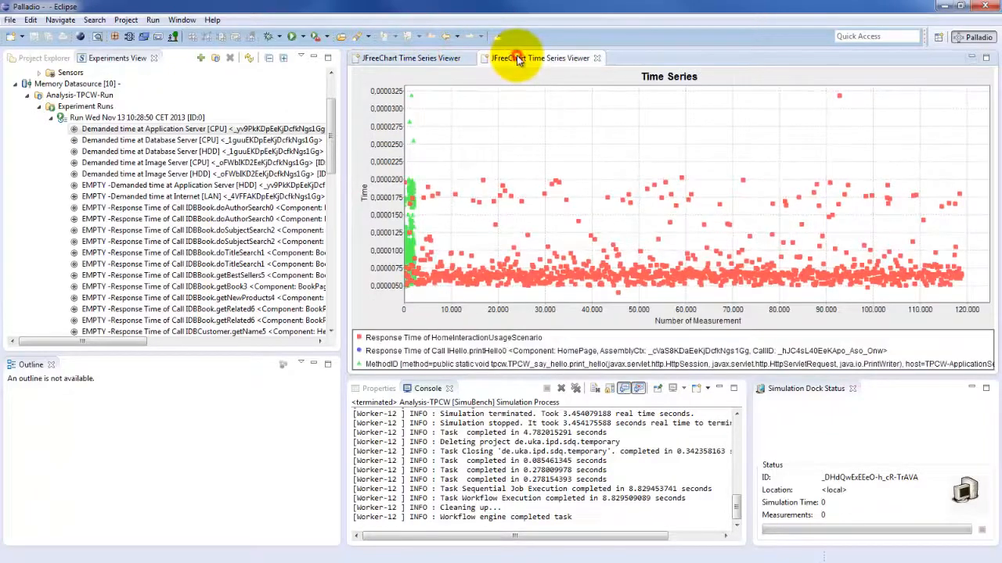
- Open the Utilisation of Application Server [CPU] sensor of the simulation run as a JFreeChart Utilization over Time chart
{"action": "left_click", "coordinate": [516, 59]}
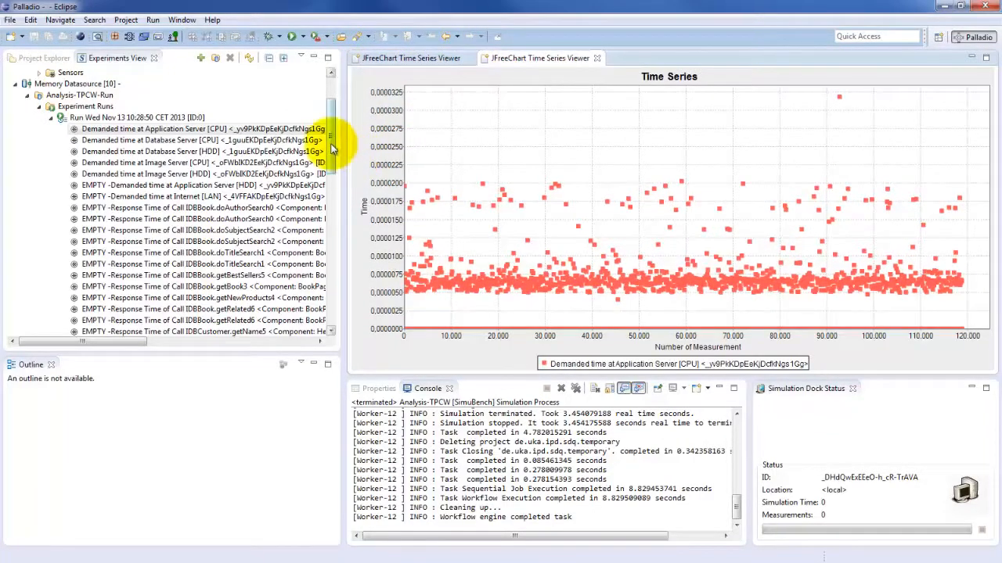
{"action": "left_click_drag", "start_coordinate": [331, 143], "coordinate": [303, 304]}
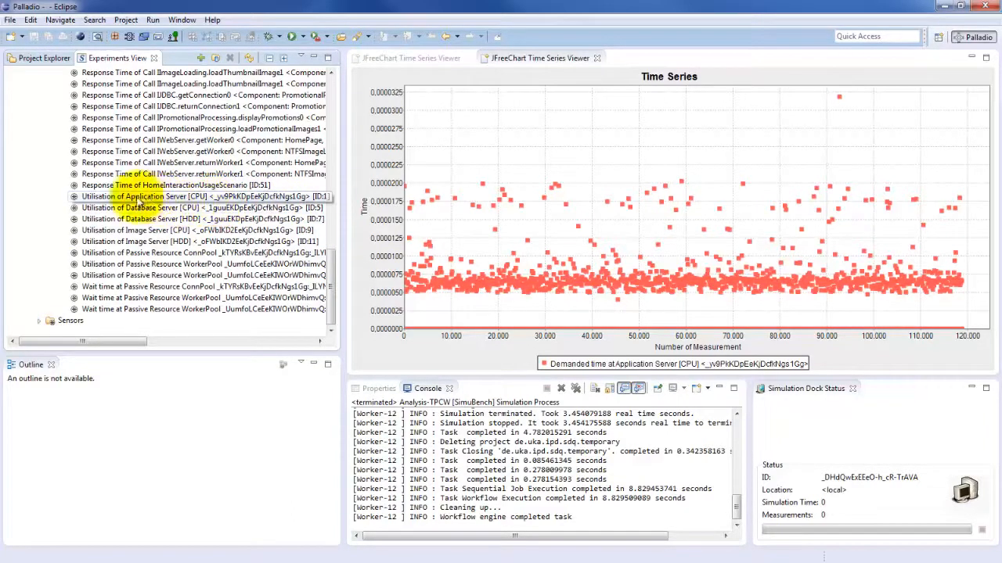
{"action": "double_click", "coordinate": [161, 202]}
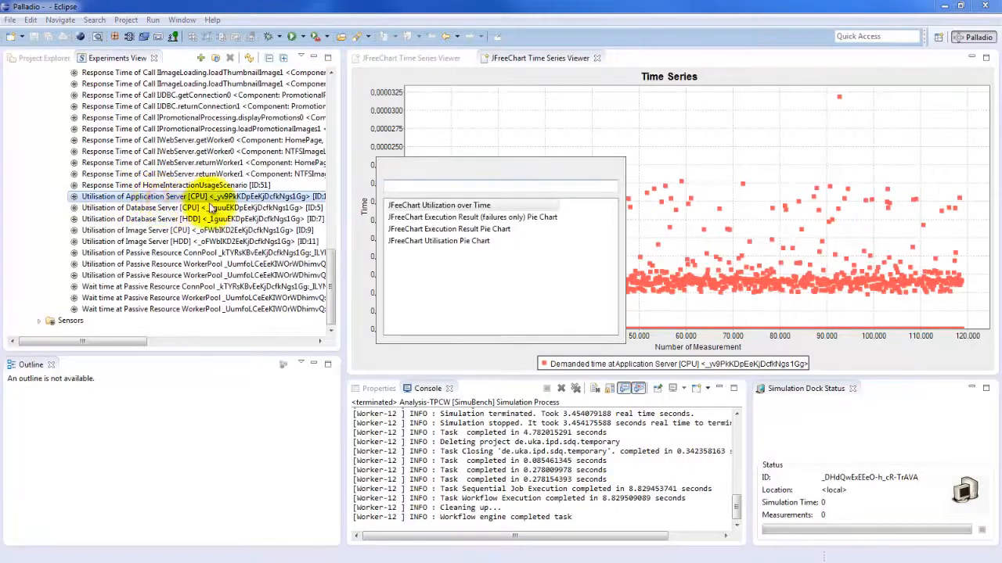
{"action": "left_click", "coordinate": [454, 205]}
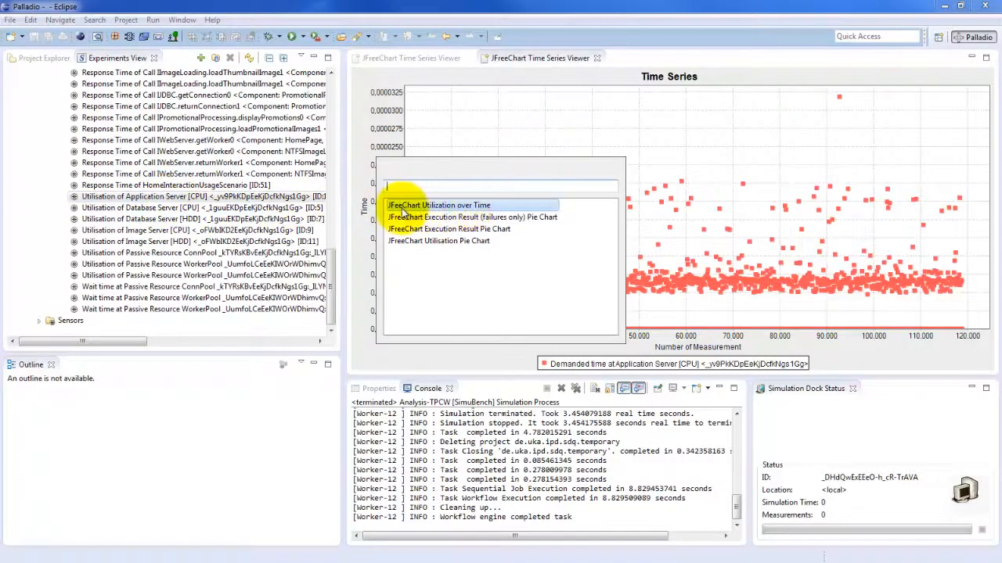
{"action": "double_click", "coordinate": [482, 208]}
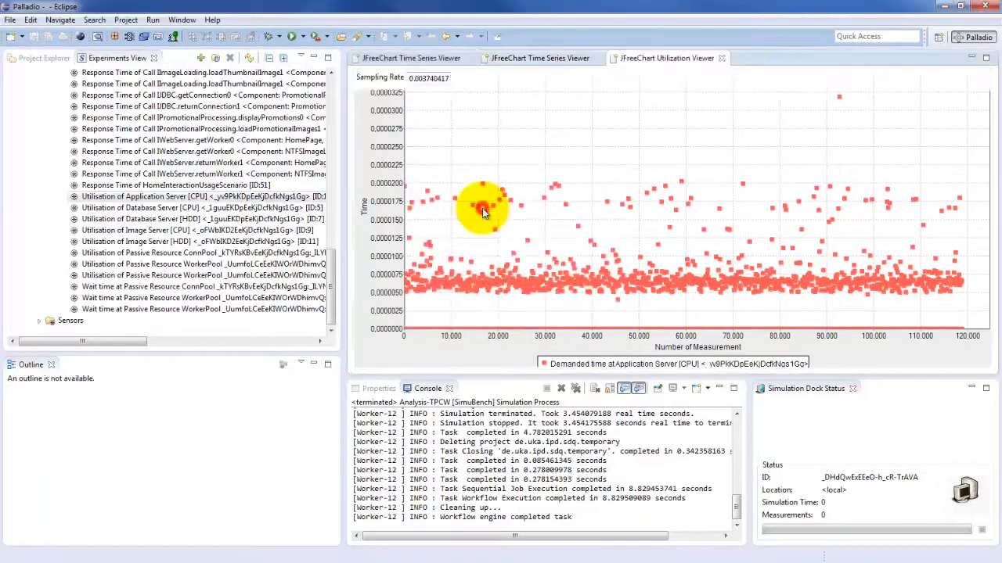
- Reduce the sampling rate of the Utilization over Time chart by adding extra zeros after its decimal point
{"action": "left_click_drag", "start_coordinate": [419, 78], "coordinate": [454, 80]}
{"action": "left_click", "coordinate": [423, 78]}
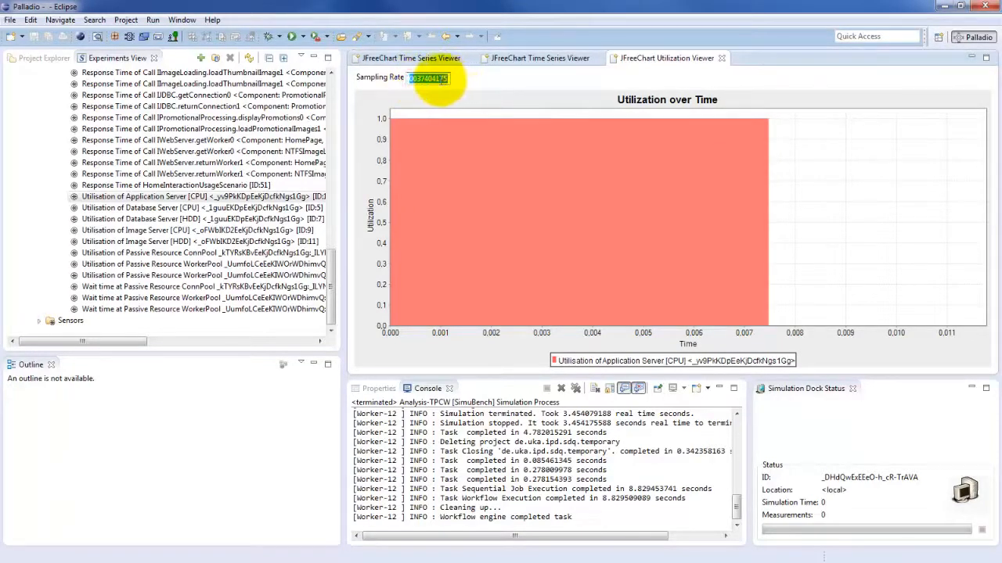
{"action": "left_click", "coordinate": [417, 78]}
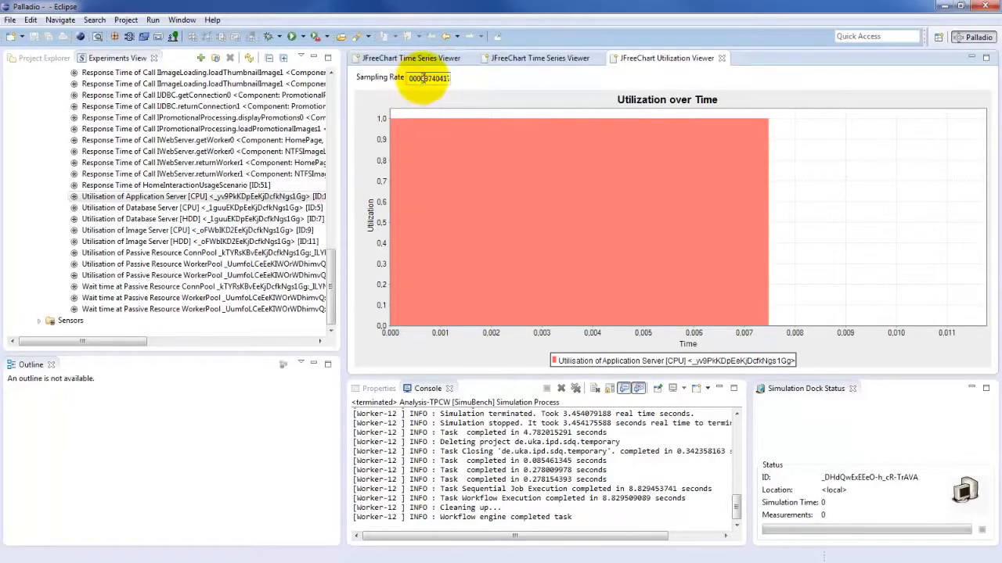
{"action": "key", "text": "Return"}
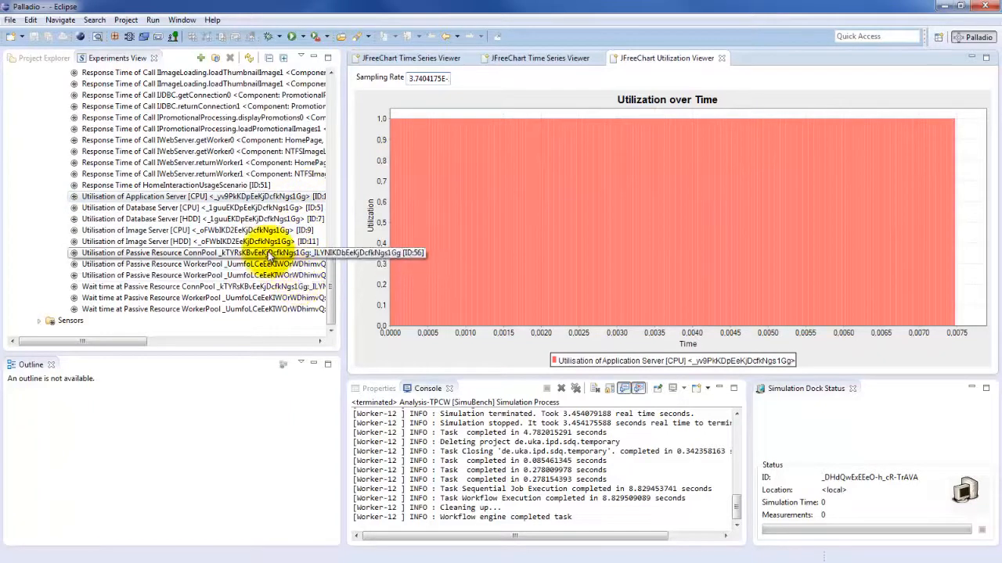
- Open the Utilisation of Application Server [CPU] sensor as a JFreeChart Utilisation Pie Chart and inspect its idle and busy shares
{"action": "left_click", "coordinate": [332, 282]}
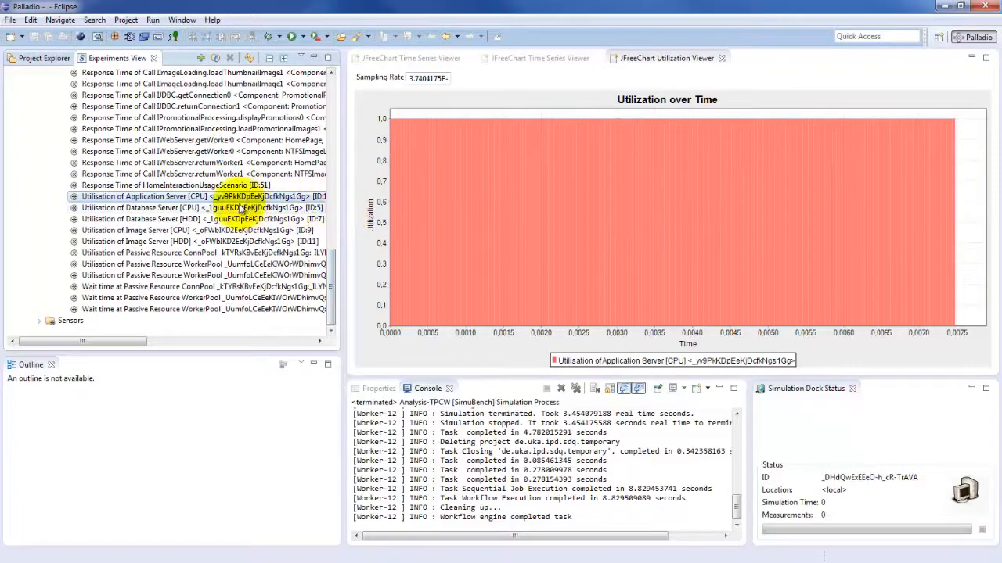
{"action": "double_click", "coordinate": [165, 196]}
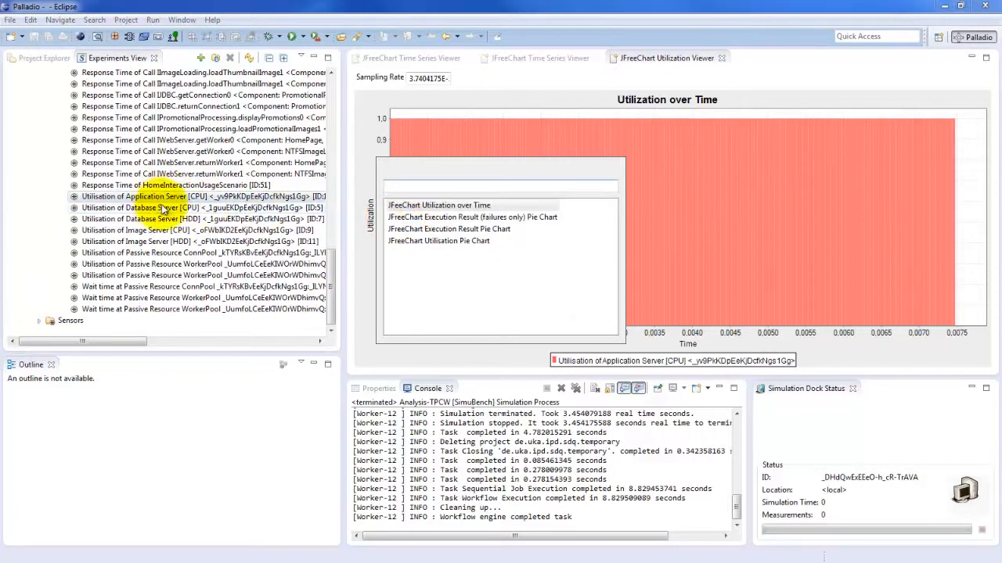
{"action": "left_click", "coordinate": [452, 242]}
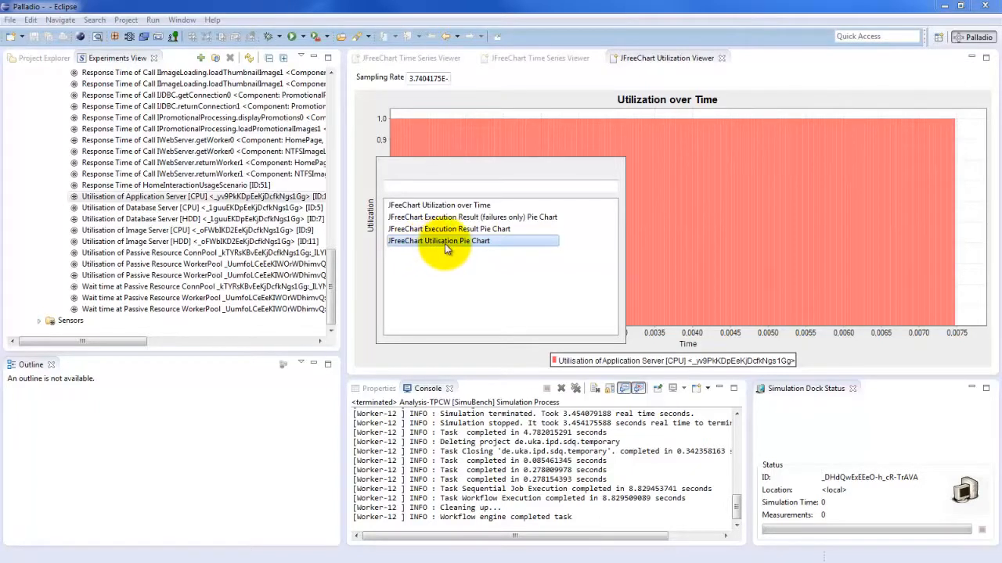
{"action": "double_click", "coordinate": [444, 243]}
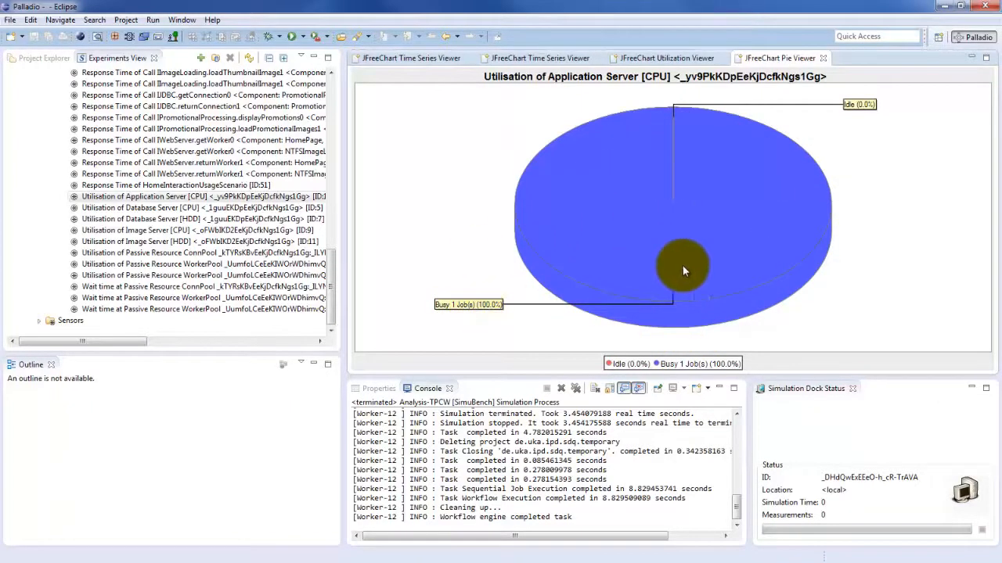
{"action": "mouse_move", "coordinate": [663, 271]}
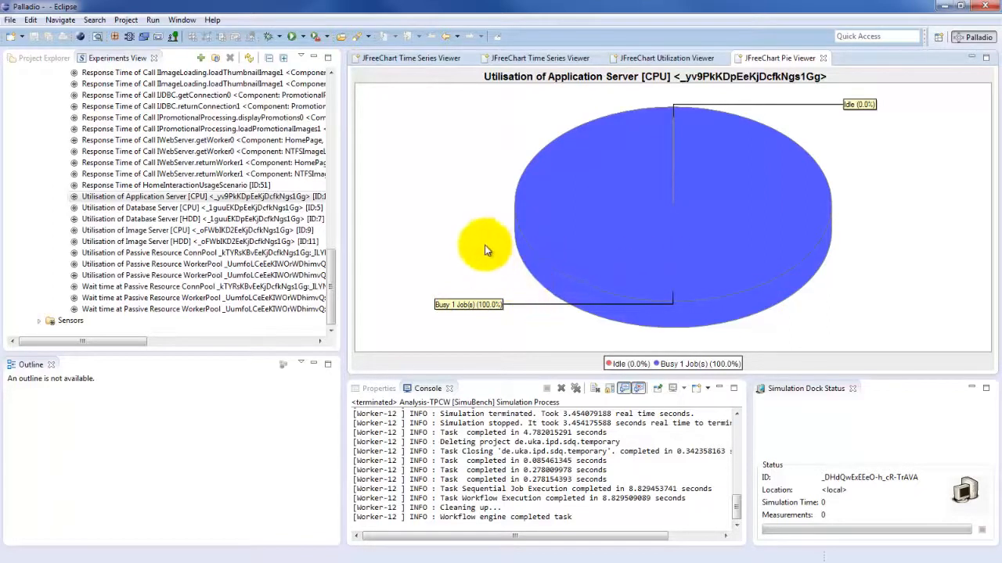
{"action": "mouse_move", "coordinate": [733, 291]}
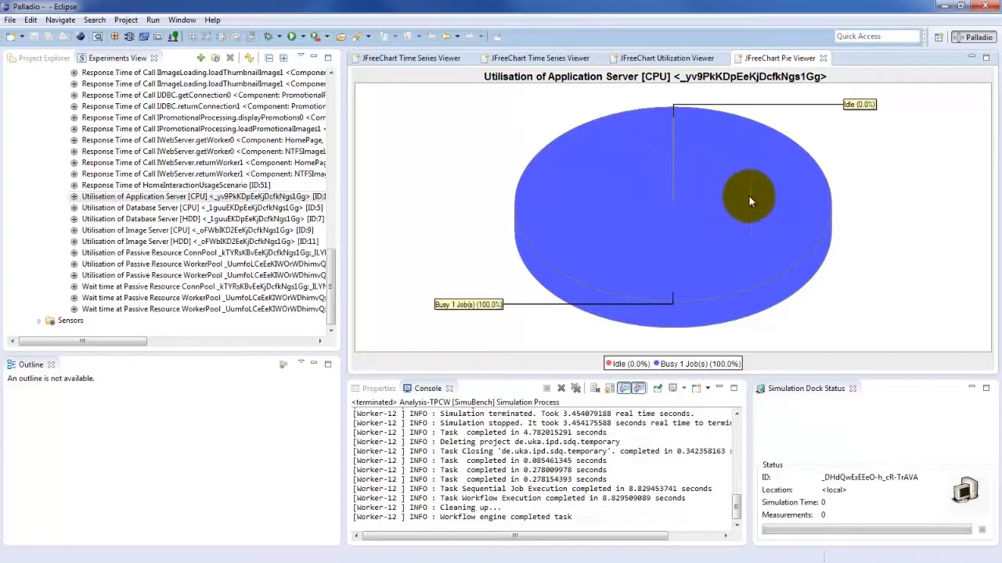
{"action": "mouse_move", "coordinate": [671, 145]}
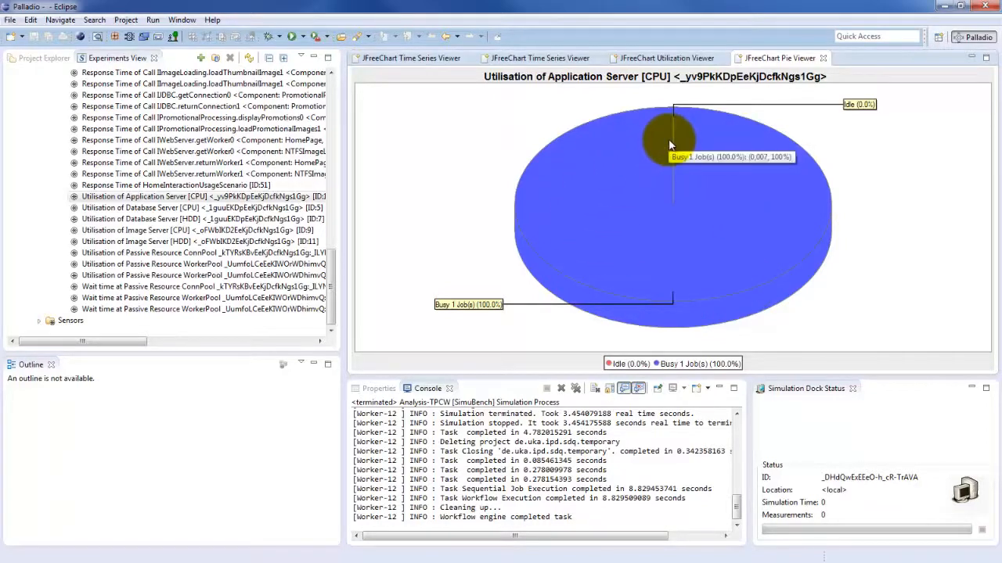